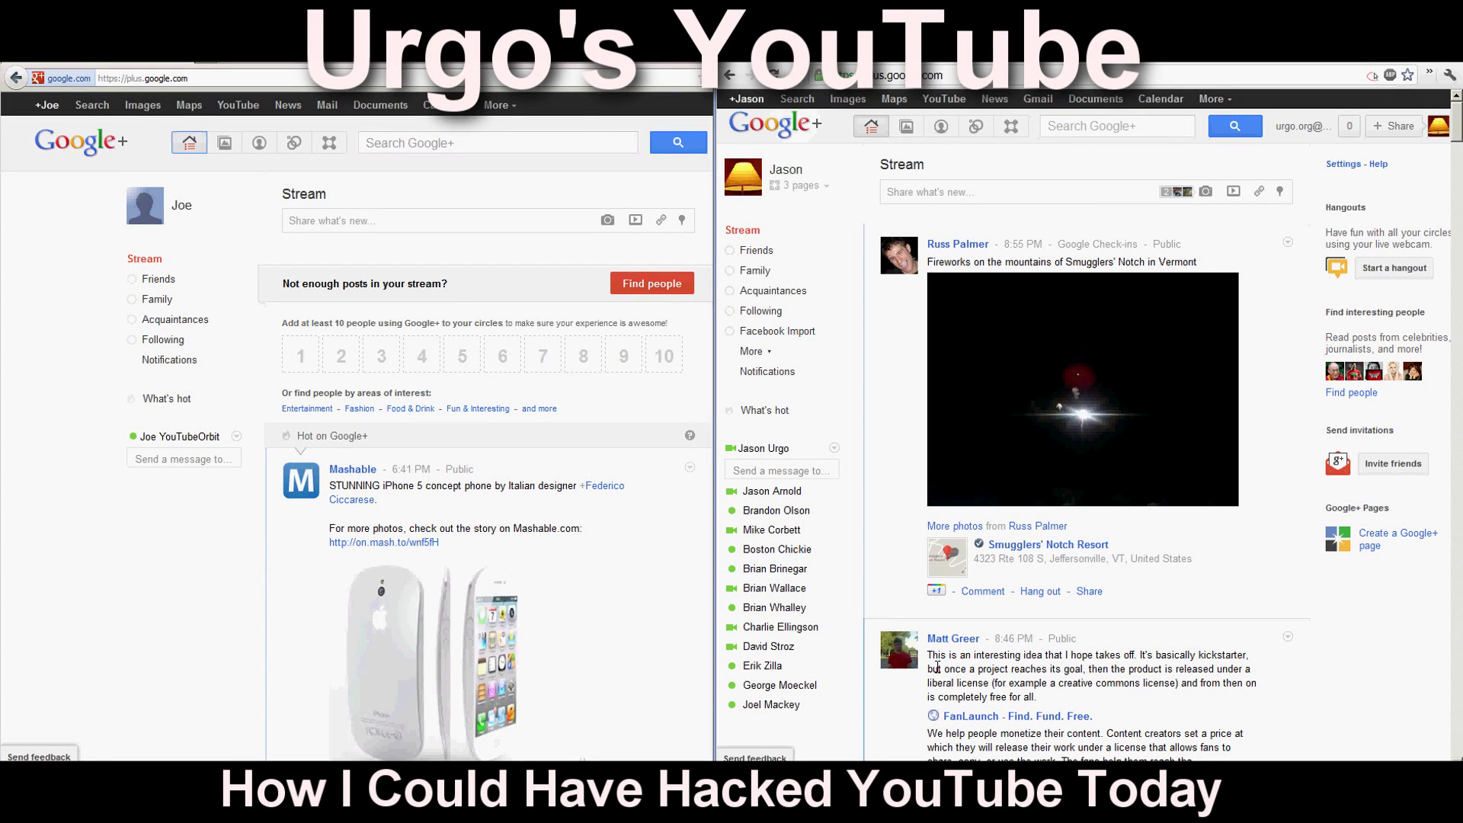
Look over the circle contacts with the captured Hangouts address screenshot open.
{"action": "mouse_move", "coordinate": [812, 518]}
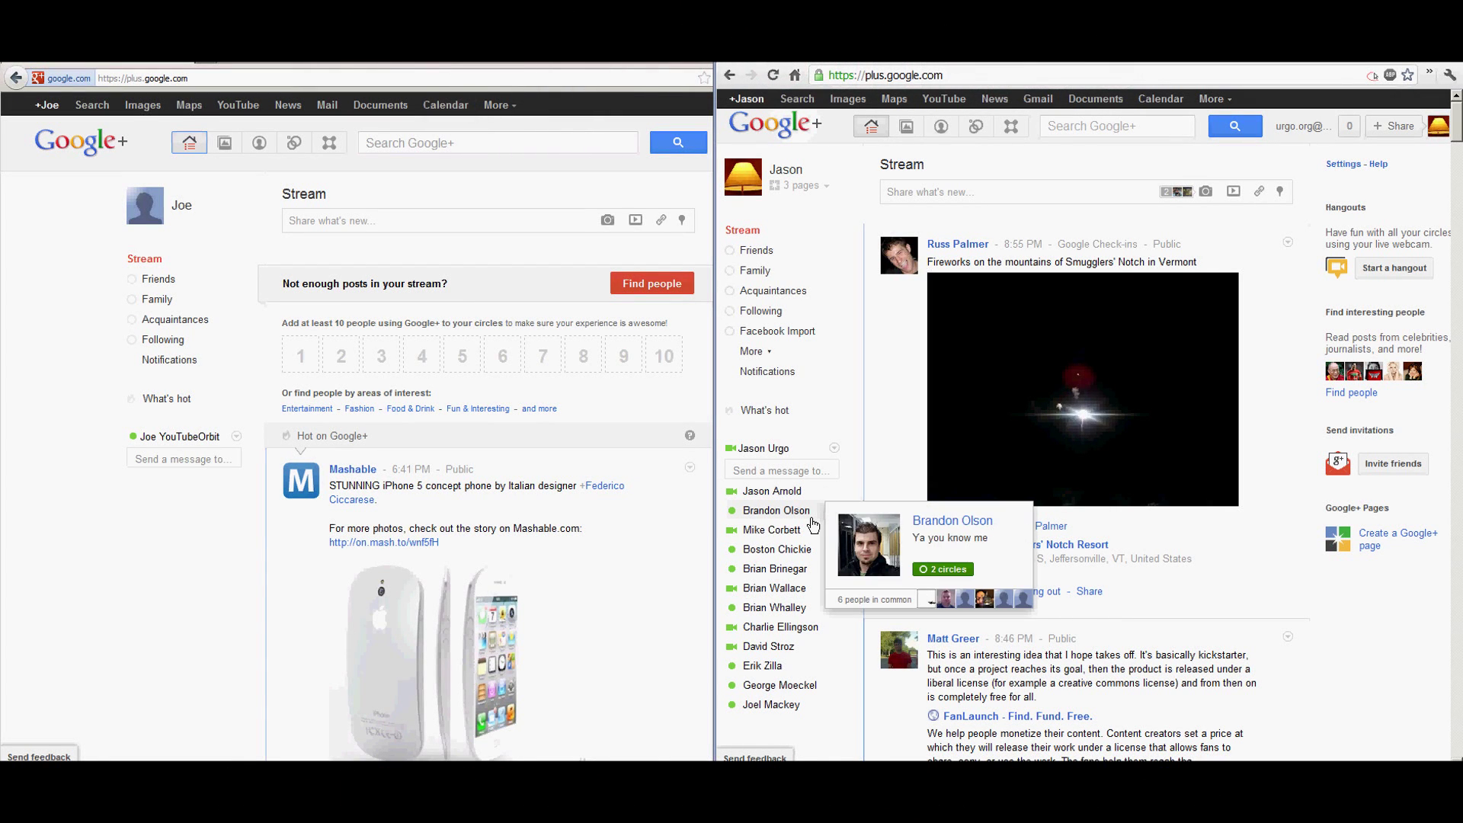
{"action": "mouse_move", "coordinate": [785, 491]}
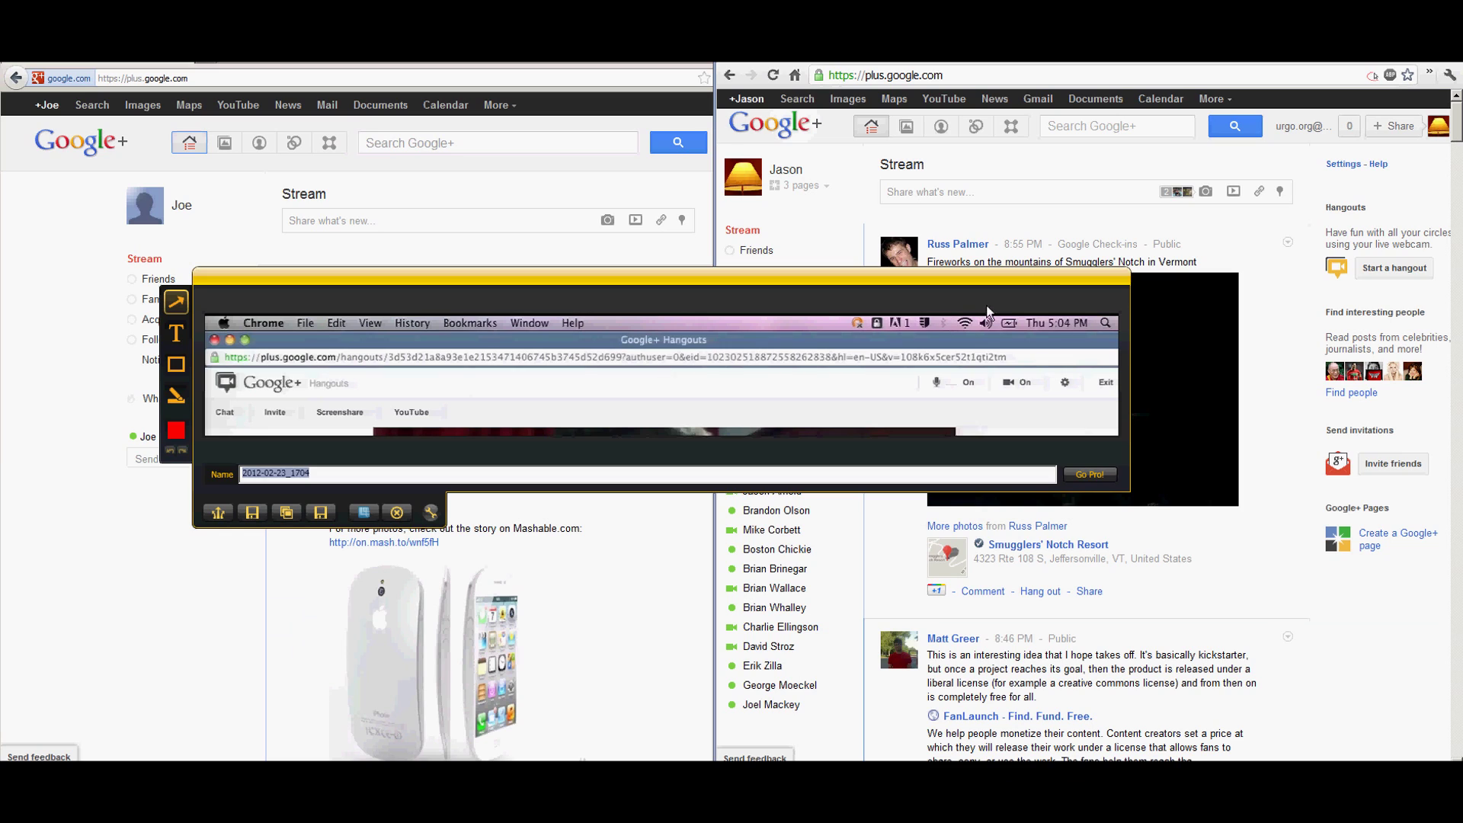
Bring the host account's browser forward so a new Hangouts window opens.
{"action": "left_click", "coordinate": [1007, 209]}
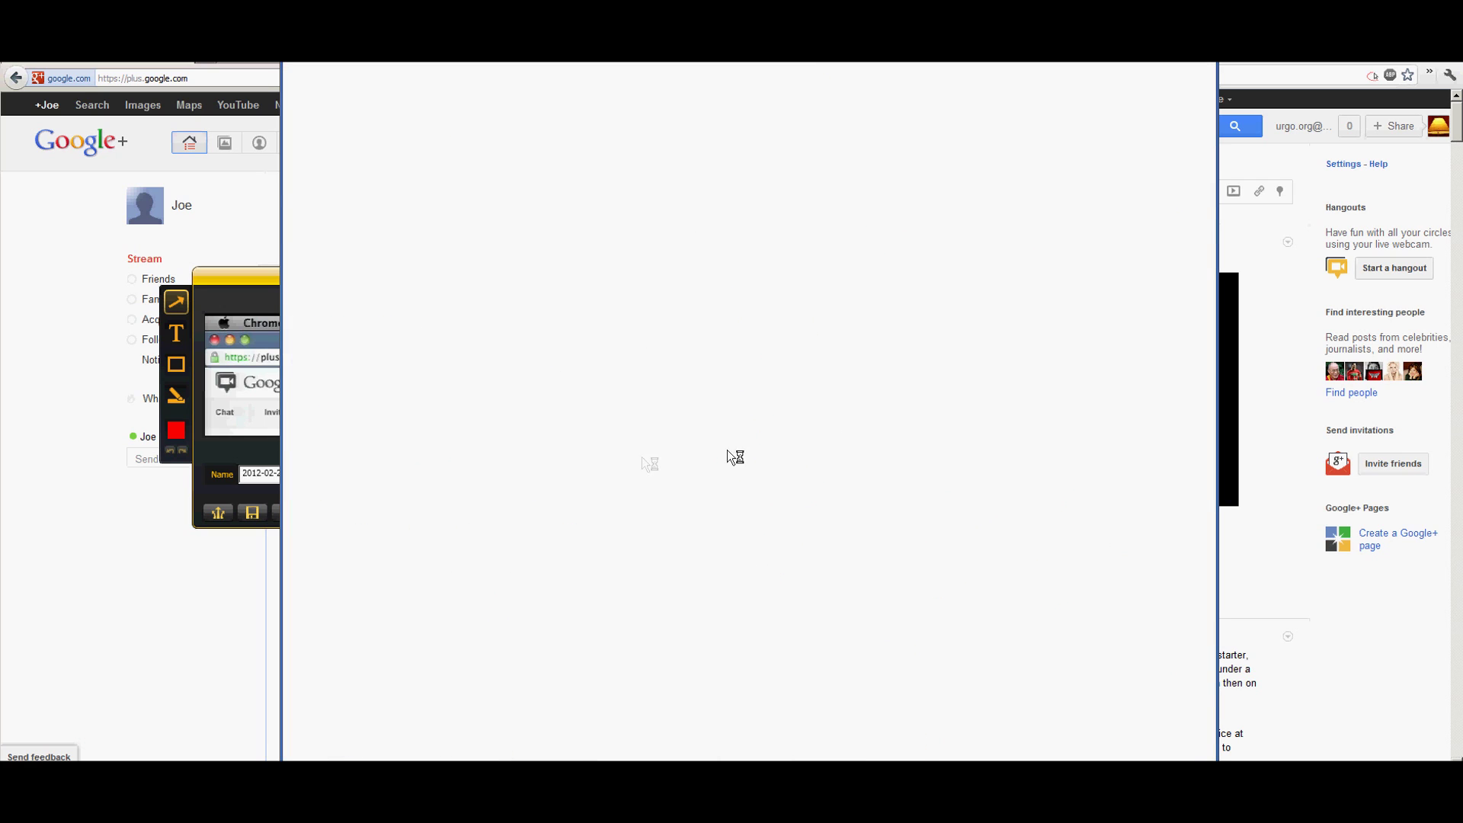
Replace 'Your circles' with the guest account as the only invitee and start the hangout.
{"action": "left_click_drag", "start_coordinate": [550, 70], "coordinate": [592, 142]}
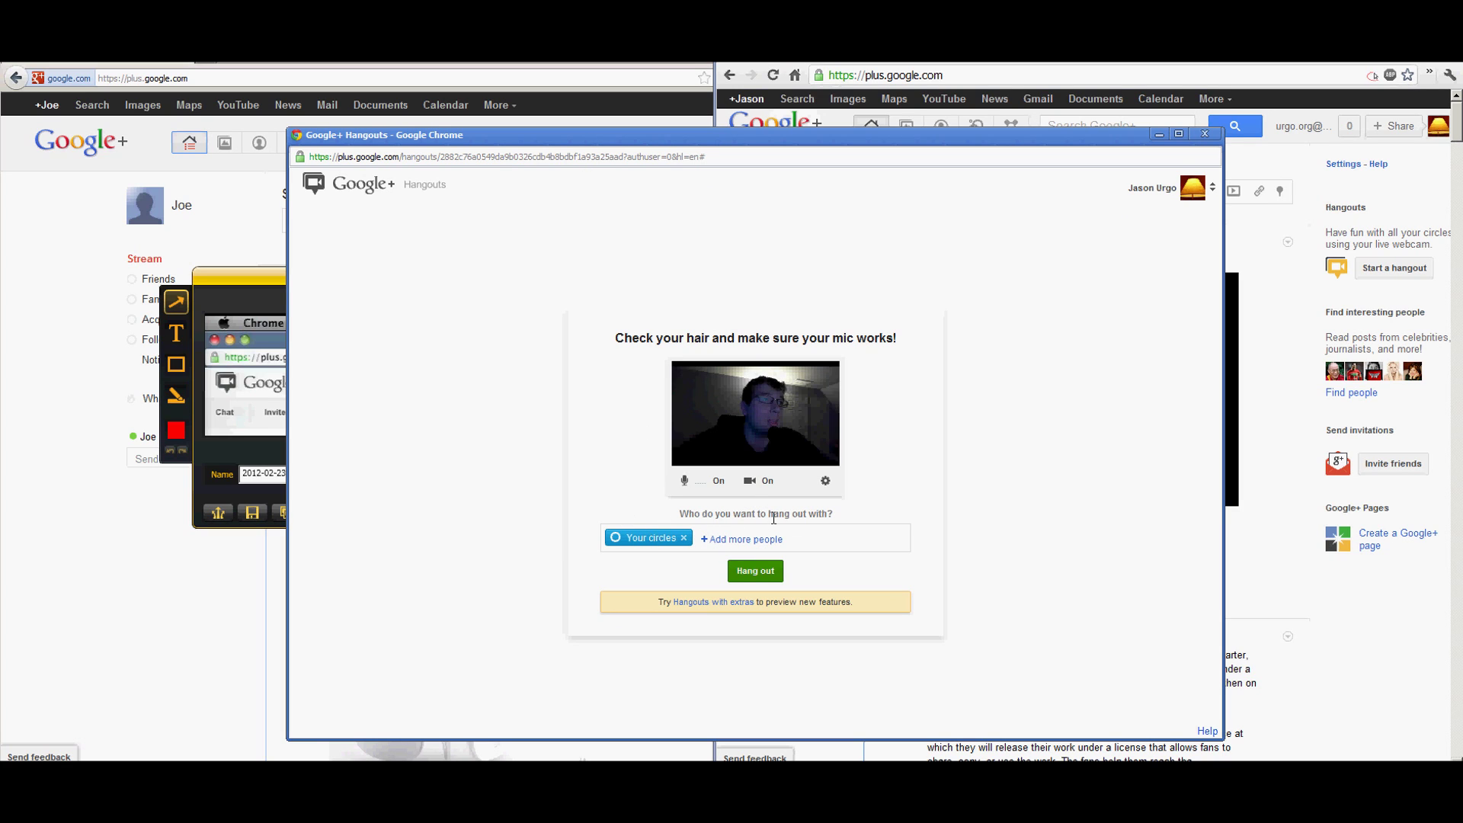
{"action": "left_click", "coordinate": [684, 541]}
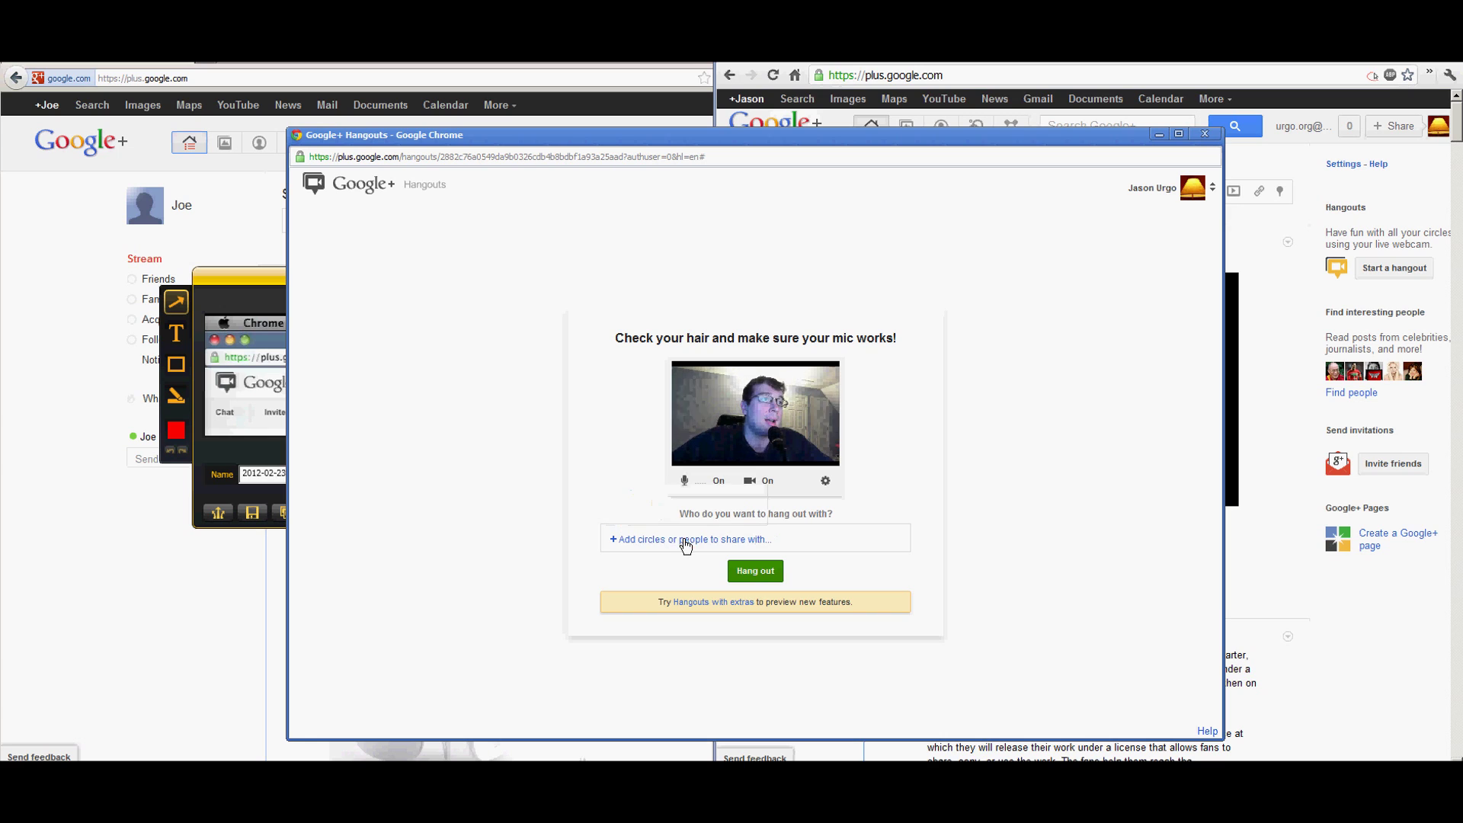
{"action": "left_click", "coordinate": [655, 542]}
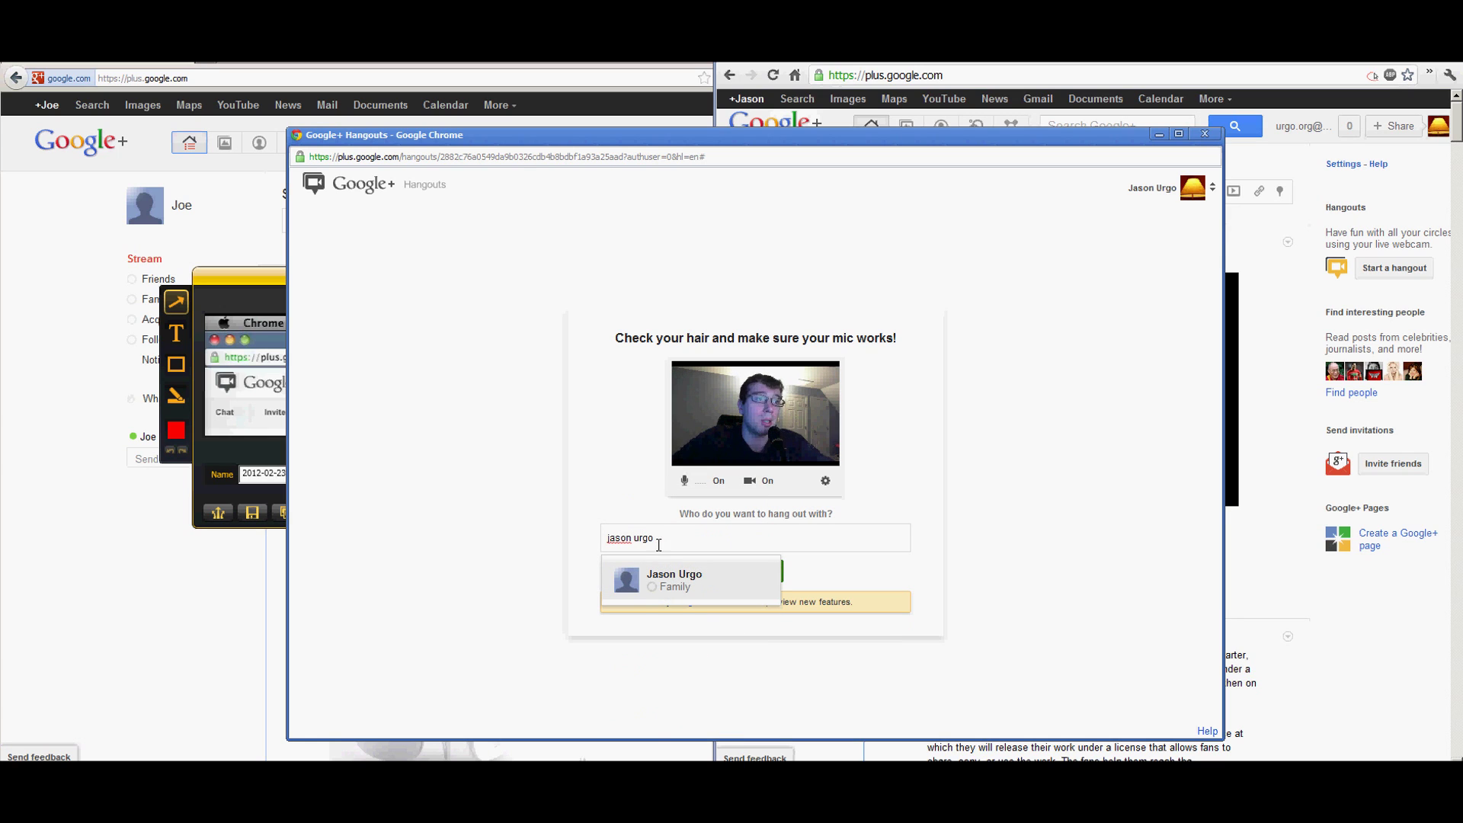
{"action": "left_click", "coordinate": [671, 577]}
{"action": "left_click", "coordinate": [852, 575]}
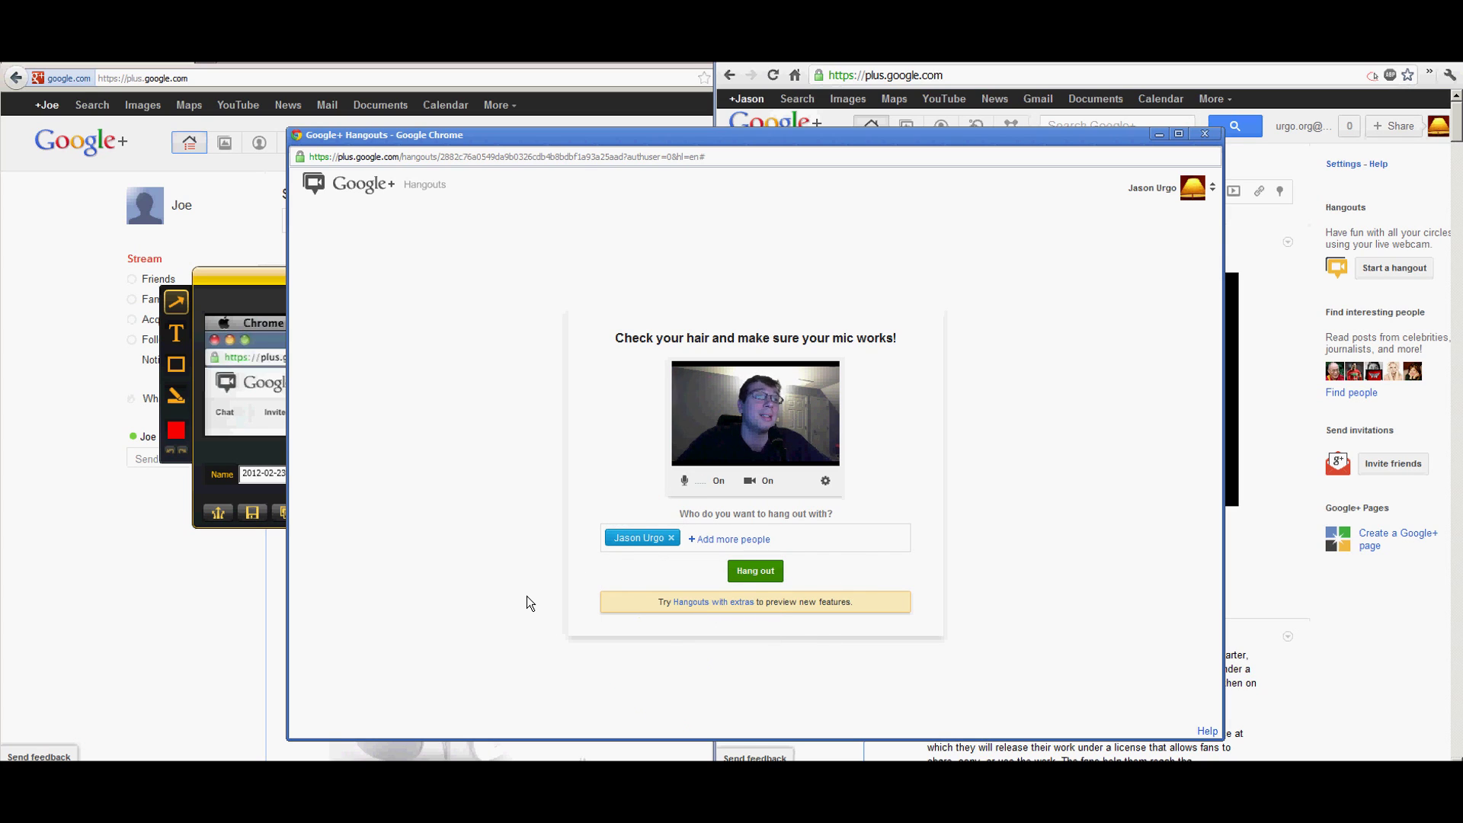
{"action": "left_click", "coordinate": [754, 570]}
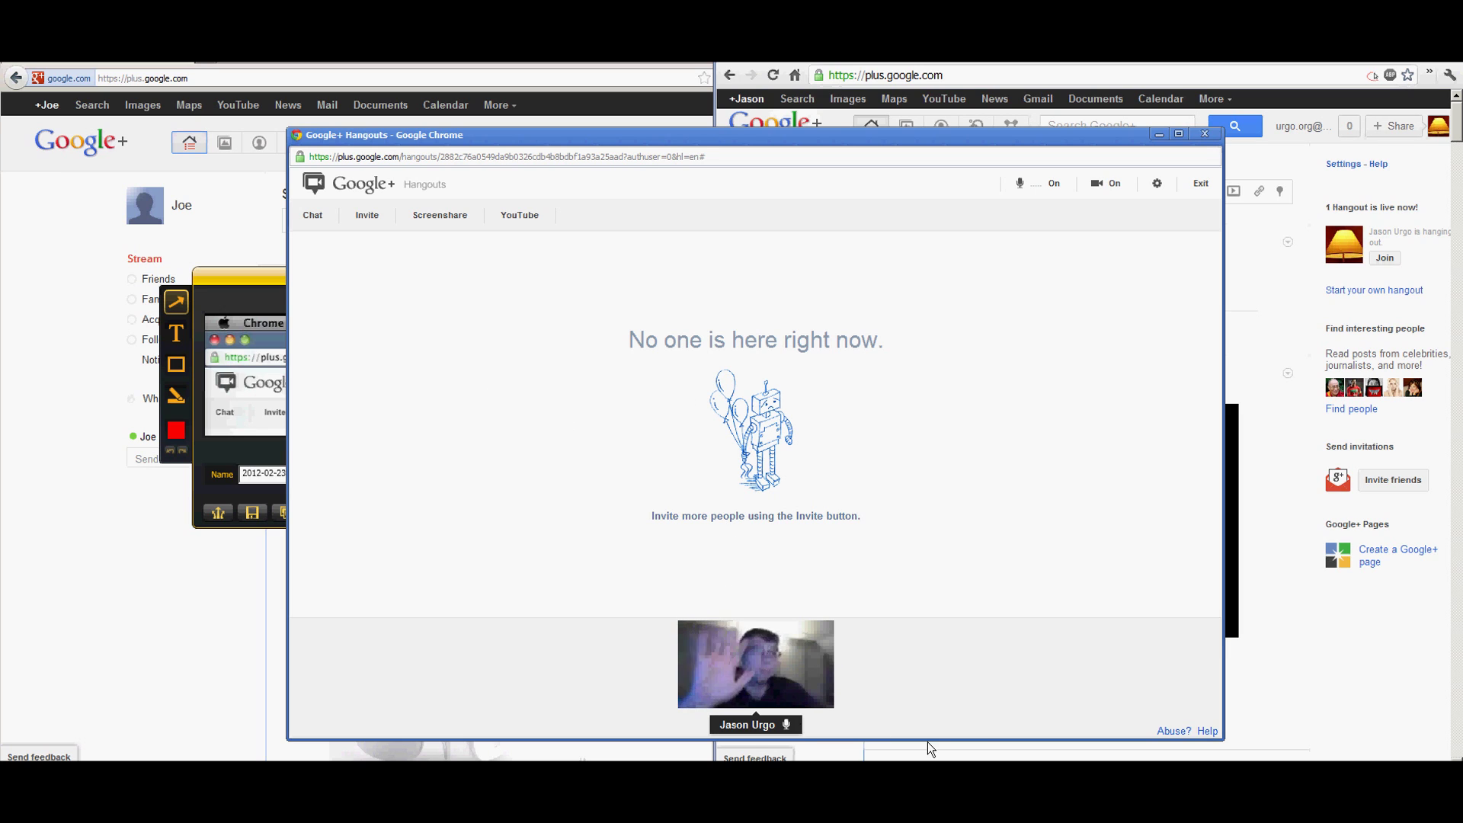
Confirm the new hangout post in the stream is shared as Limited, then return to the hangout.
{"action": "left_click", "coordinate": [1315, 718]}
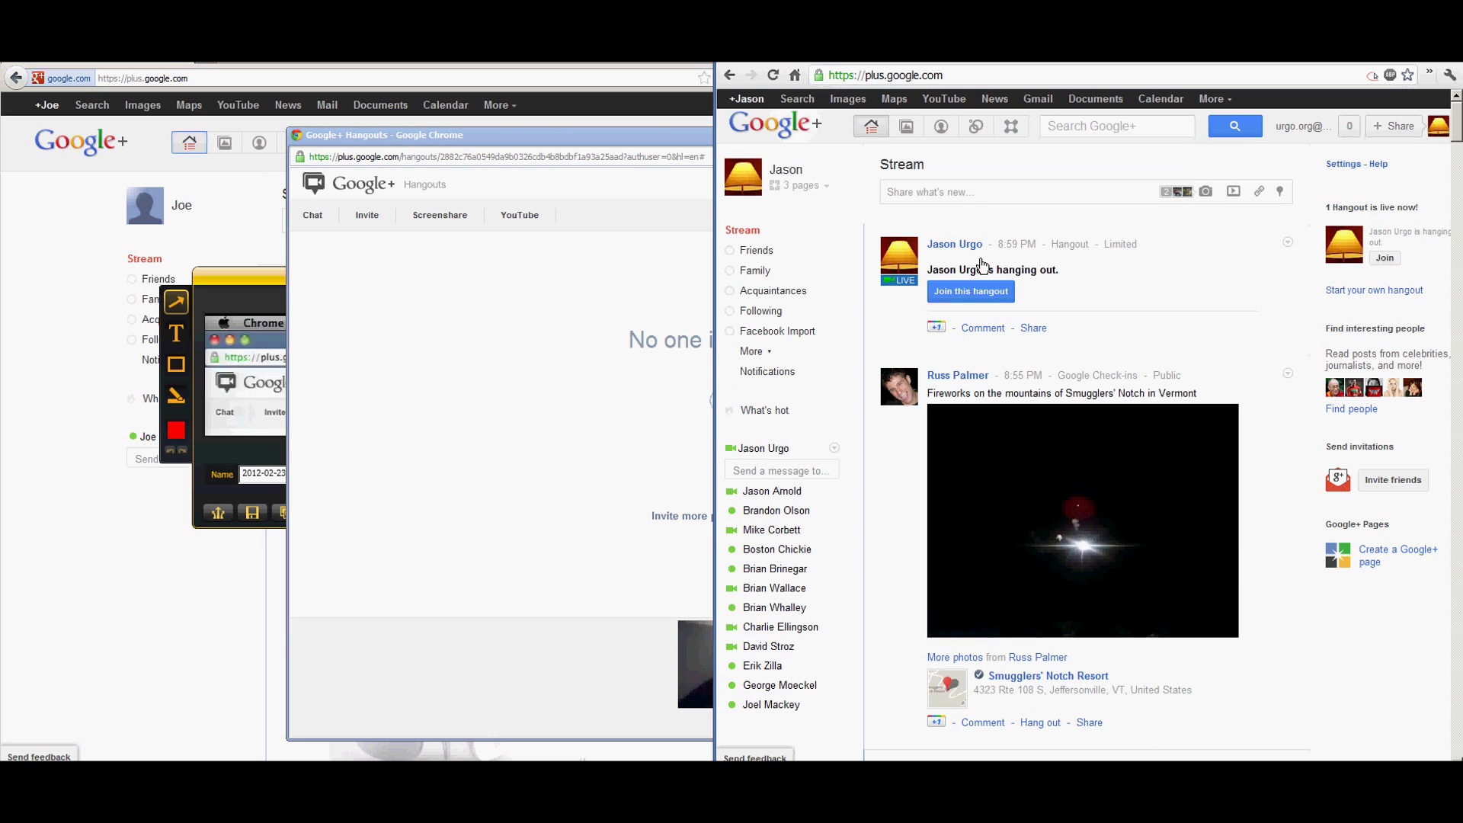
{"action": "left_click", "coordinate": [1120, 245]}
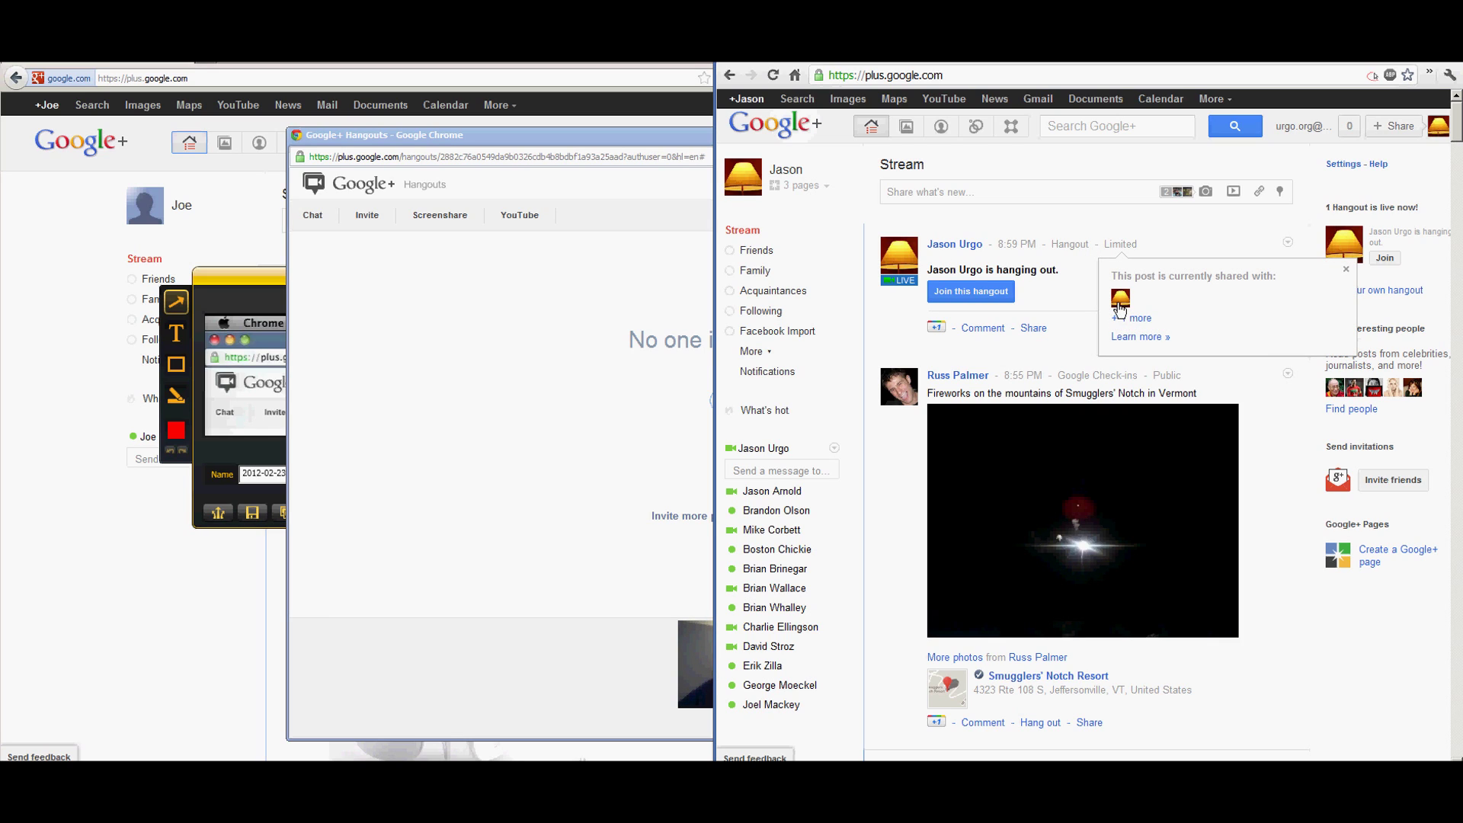
{"action": "mouse_move", "coordinate": [1120, 299]}
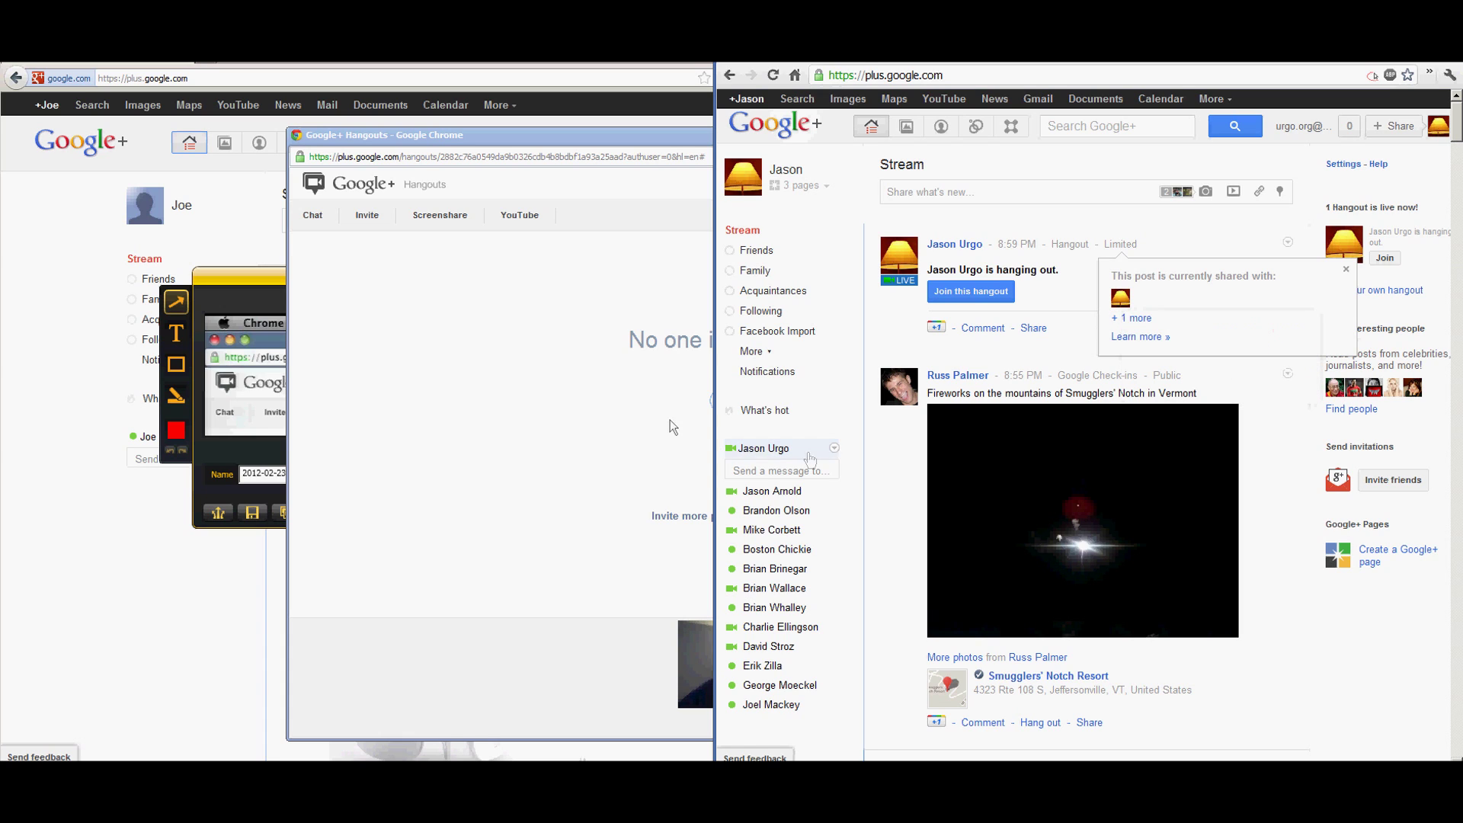
{"action": "left_click", "coordinate": [529, 178]}
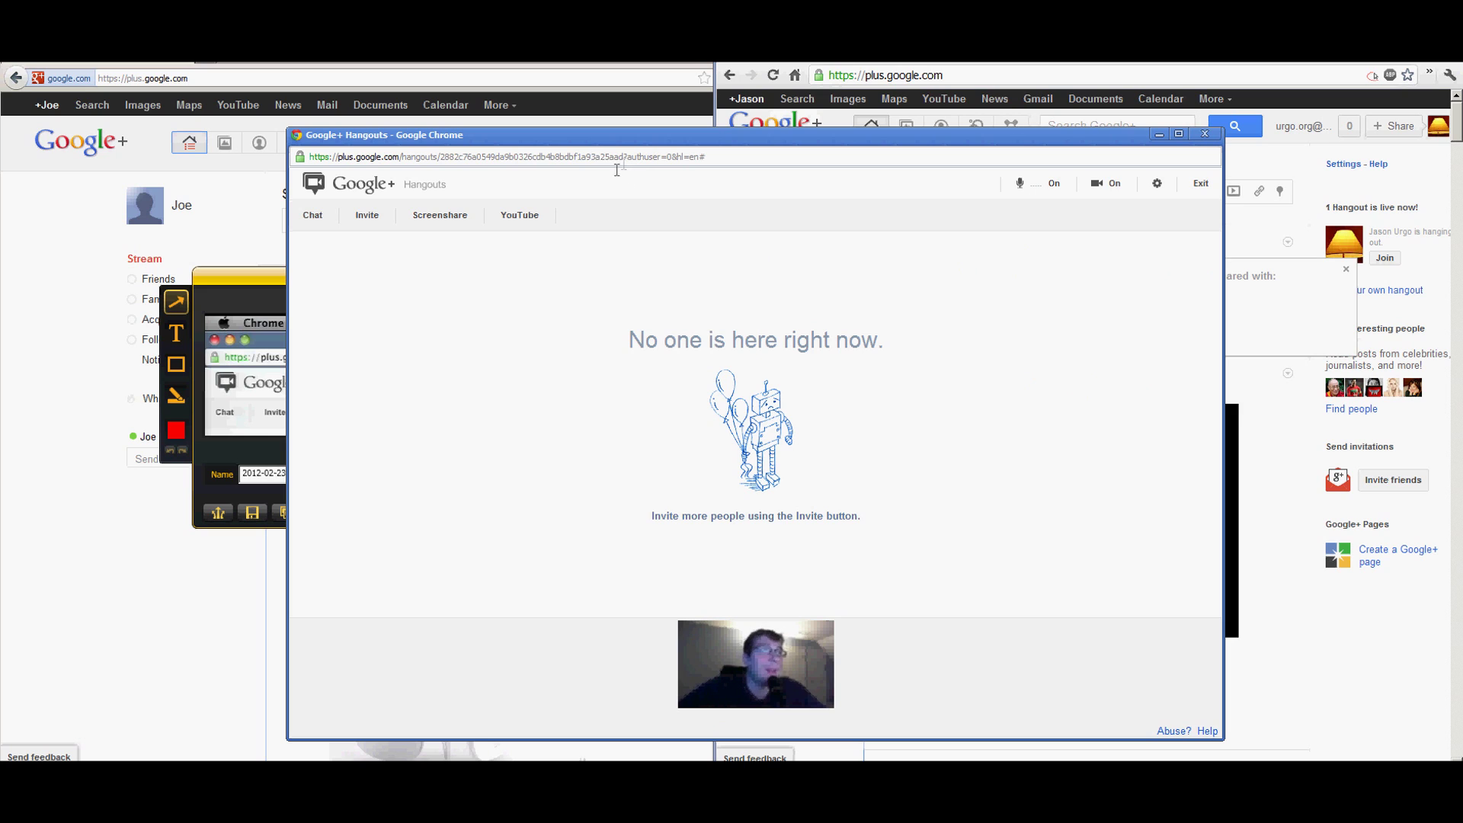
Select the hangout's web address for copying, then bring the guest's Google+ window forward.
{"action": "left_click", "coordinate": [258, 289]}
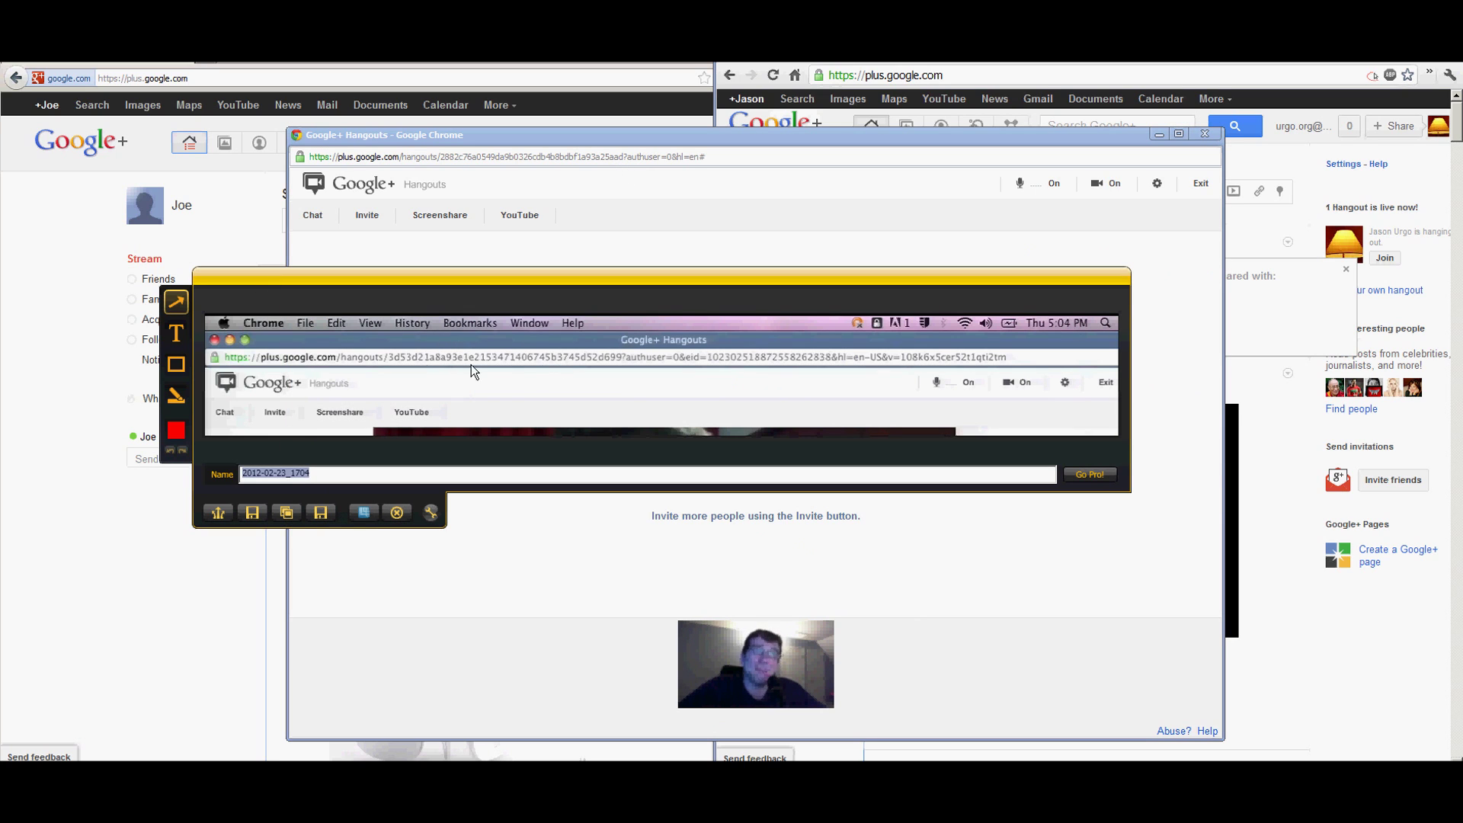
{"action": "left_click", "coordinate": [598, 163]}
{"action": "left_click_drag", "start_coordinate": [623, 160], "coordinate": [297, 167]}
{"action": "key", "text": "ctrl+c"}
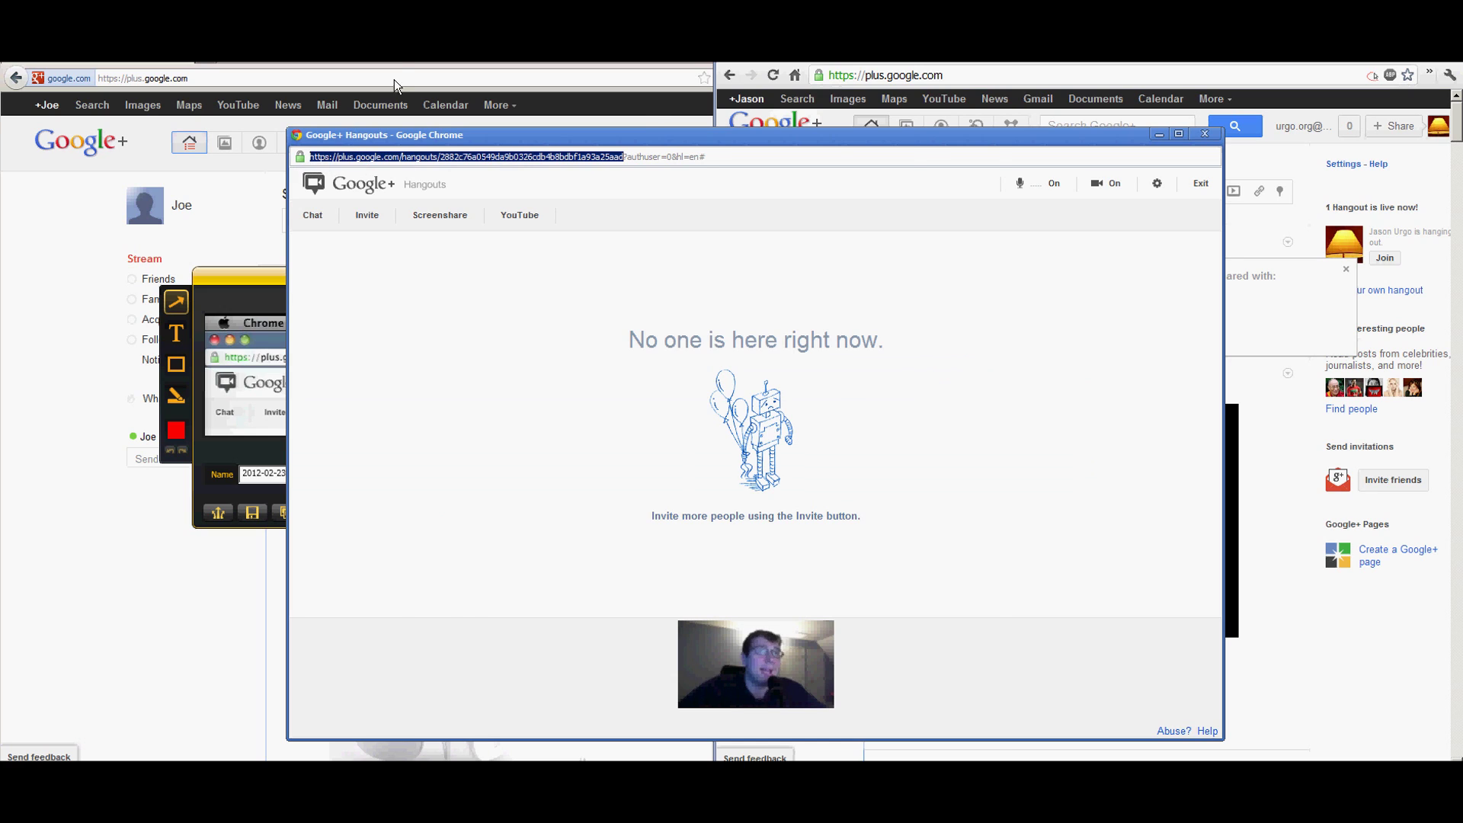
{"action": "left_click", "coordinate": [244, 186]}
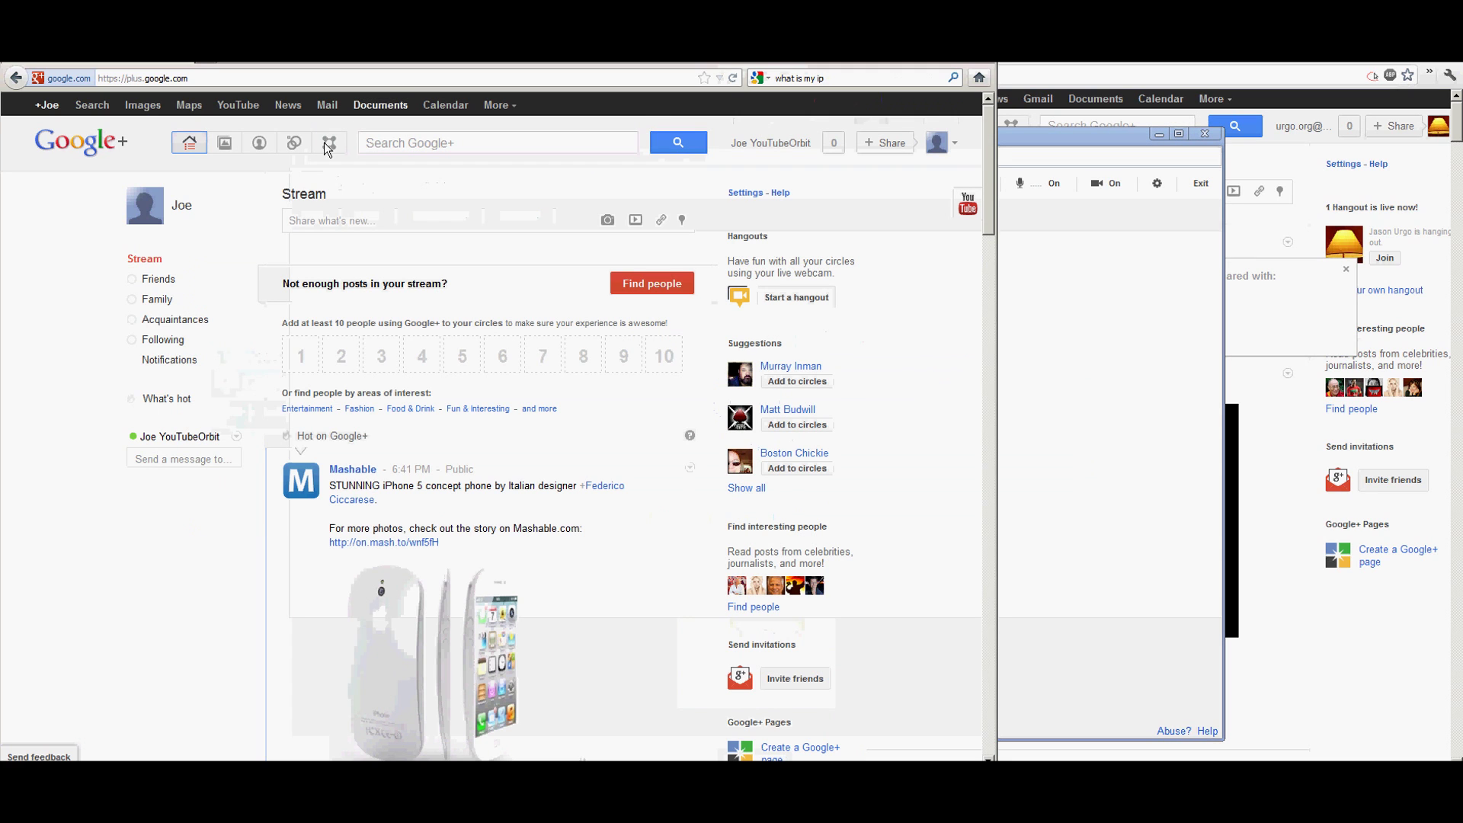
View the guest profile's circle list, then paste the hangout address into its address bar.
{"action": "left_click", "coordinate": [187, 209]}
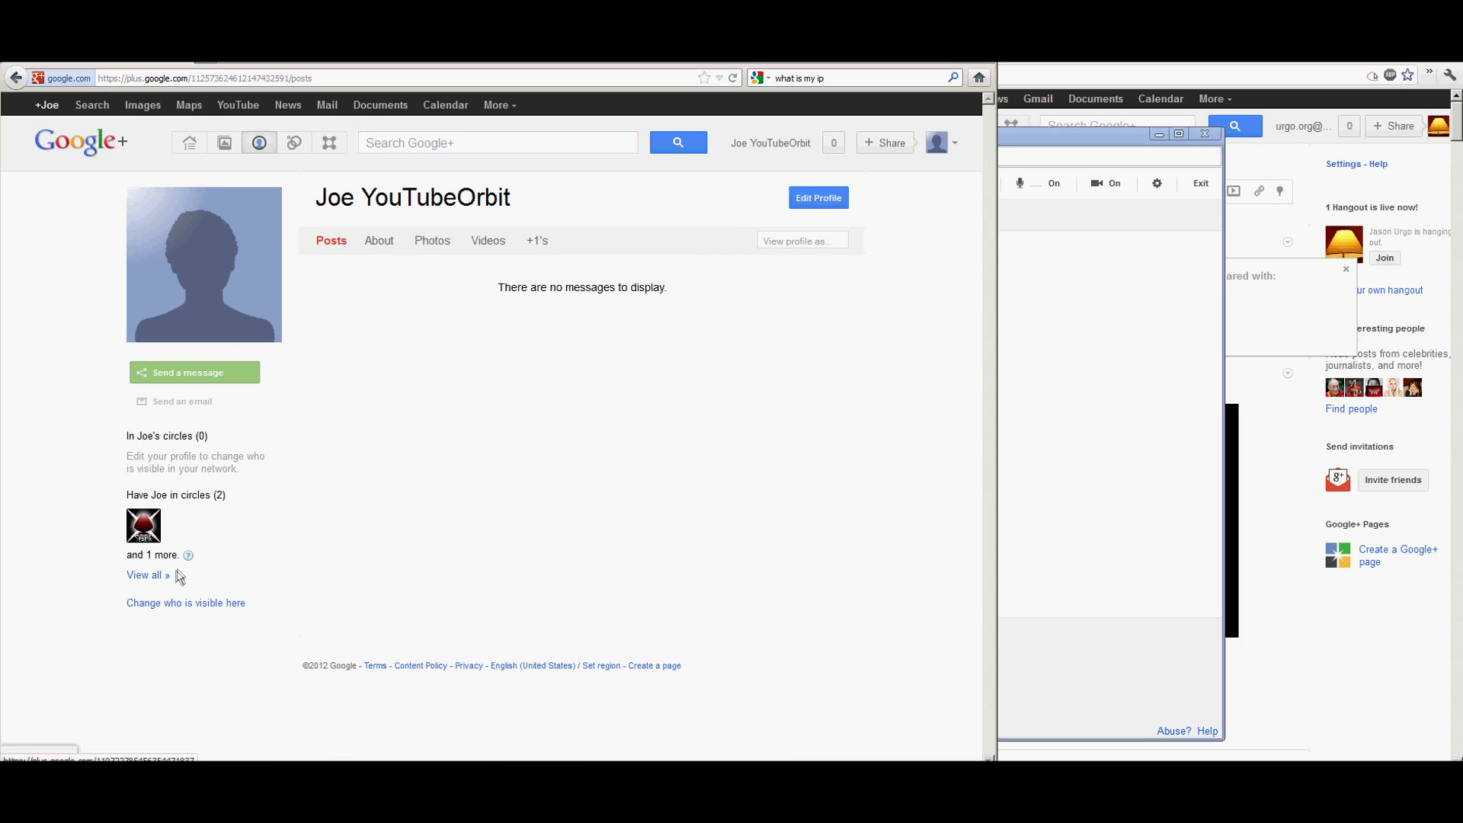
{"action": "mouse_move", "coordinate": [149, 530]}
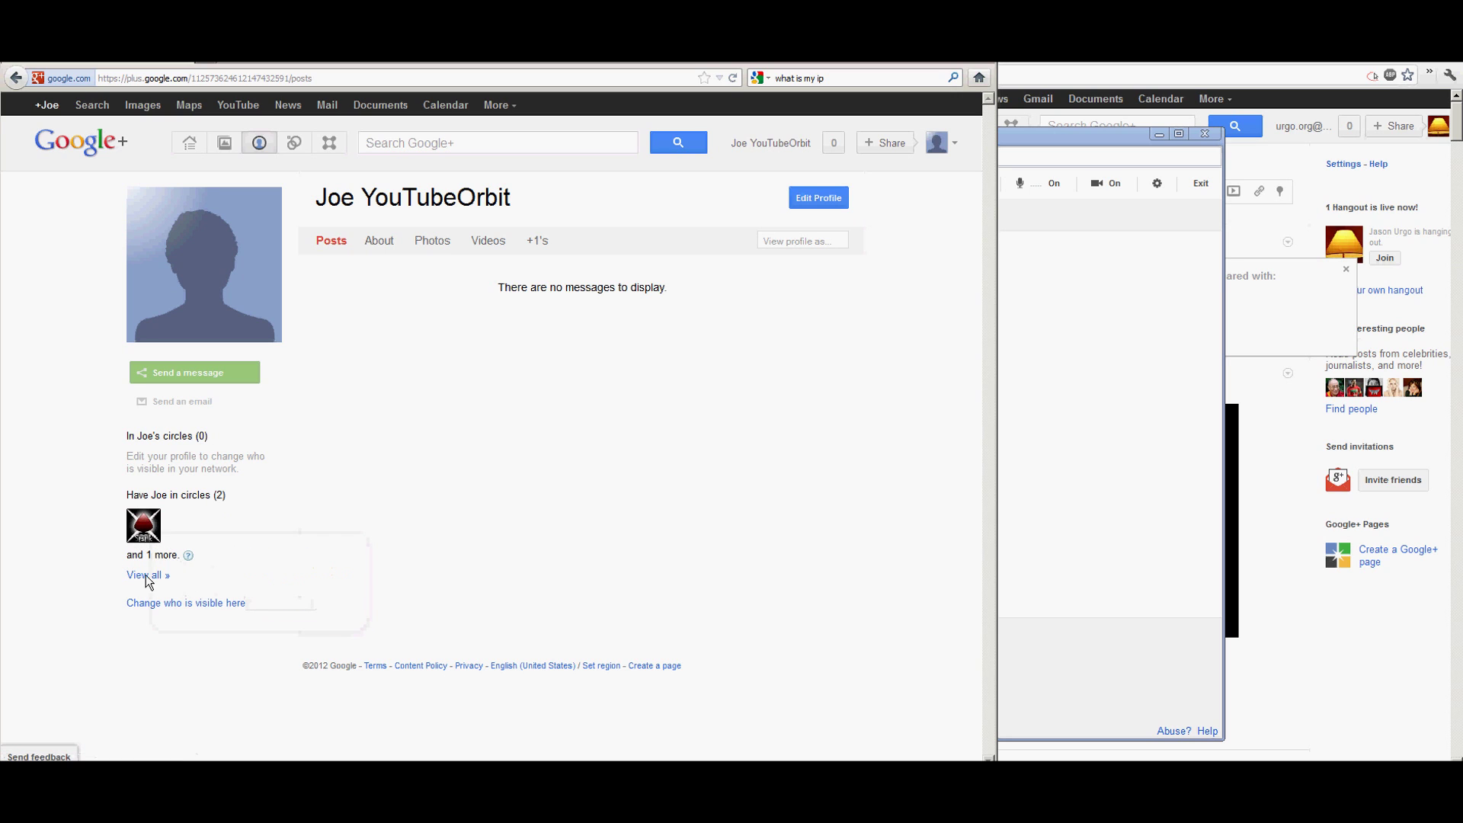
{"action": "left_click", "coordinate": [162, 575]}
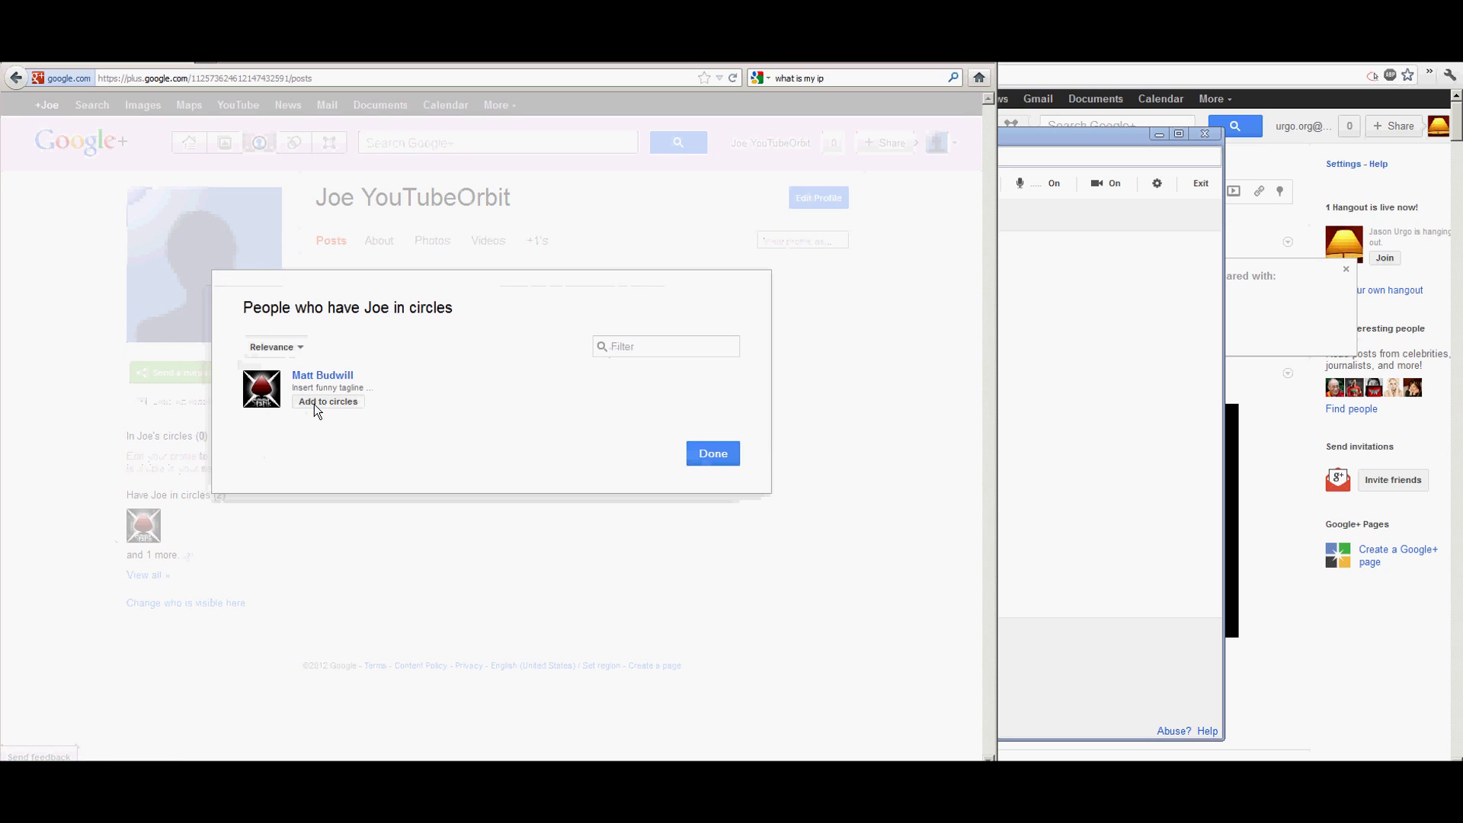
{"action": "left_click", "coordinate": [713, 454]}
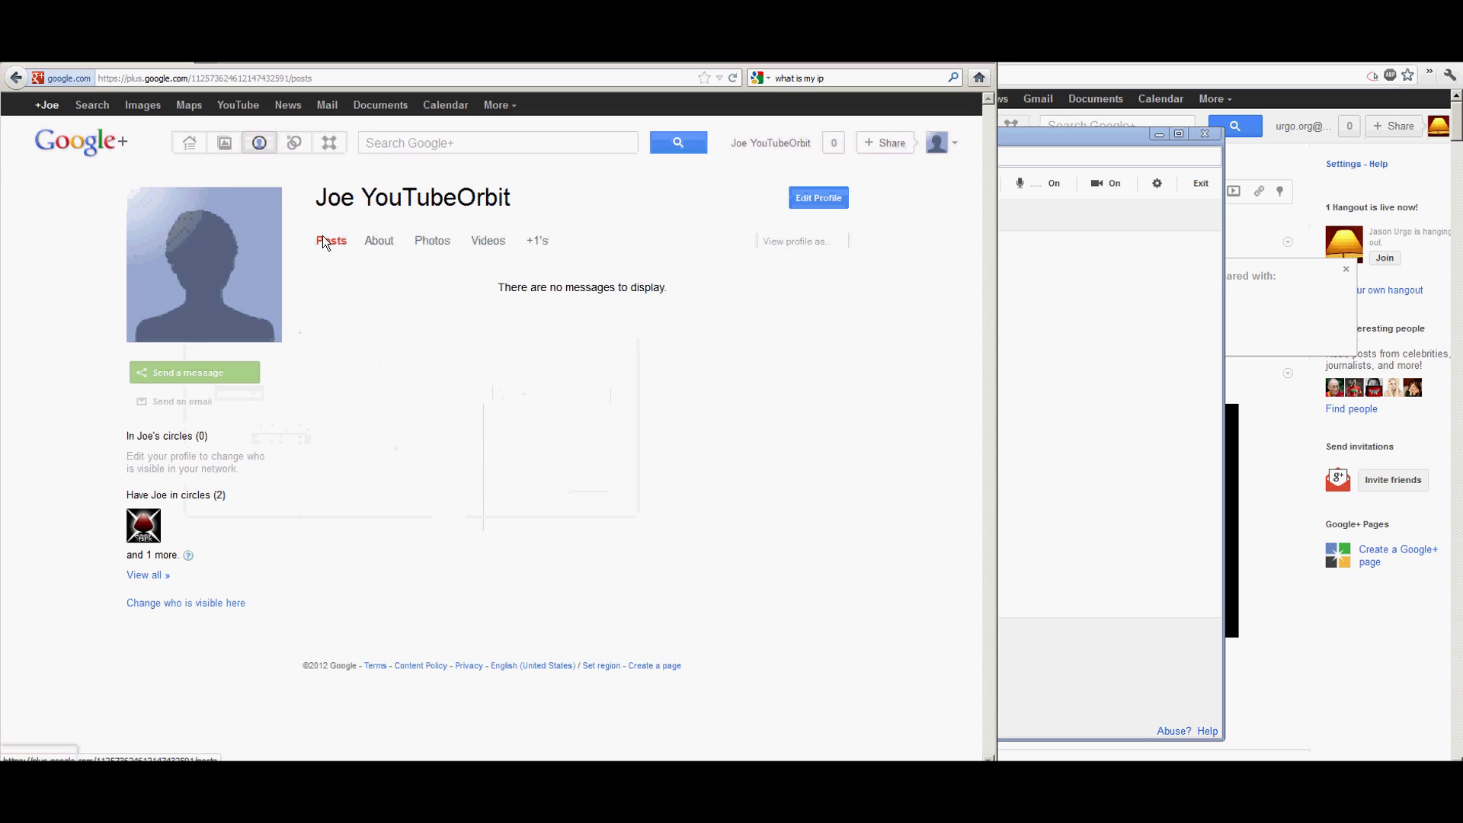
{"action": "left_click", "coordinate": [236, 73]}
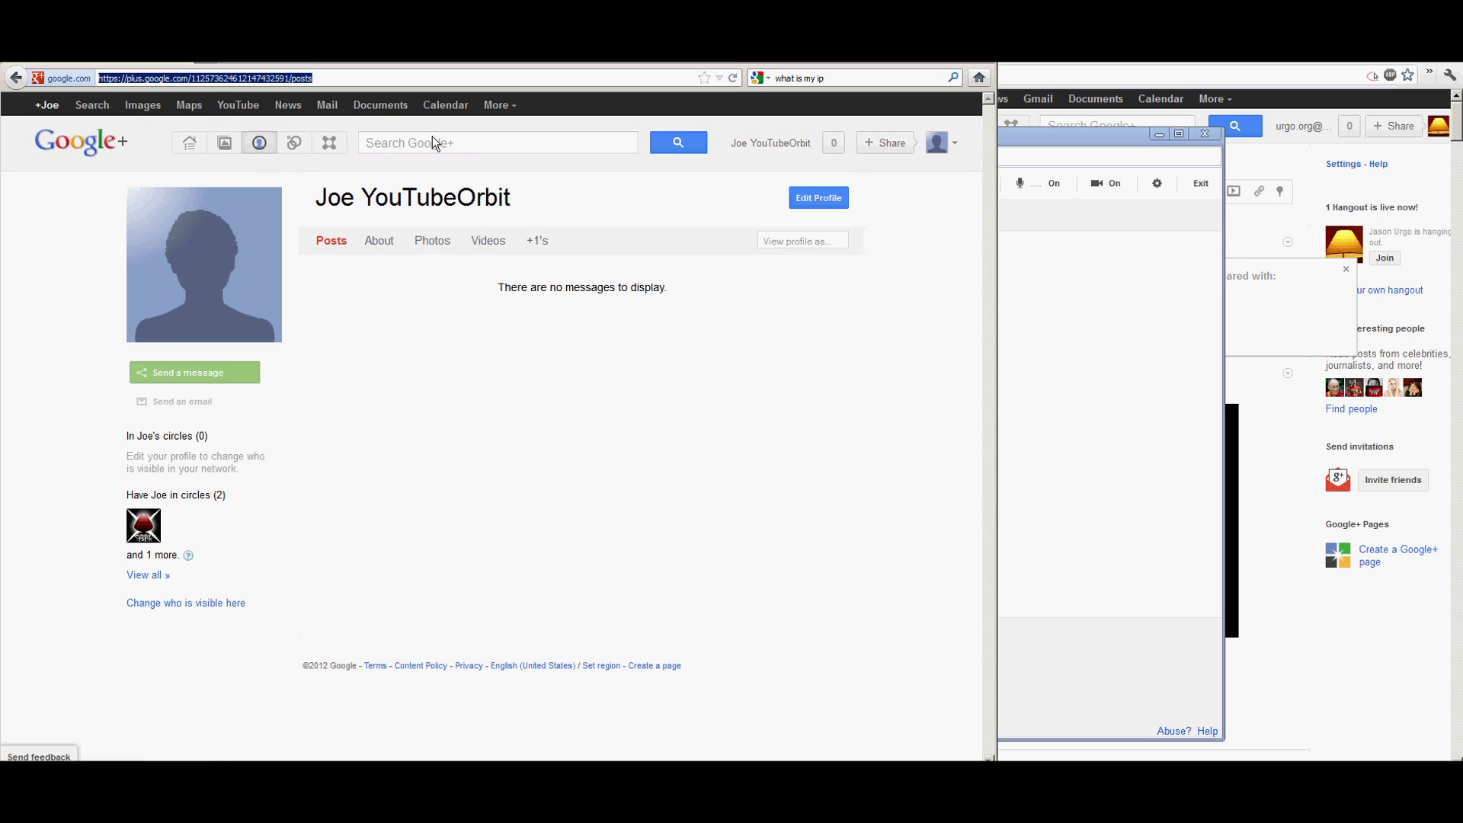
{"action": "key", "text": "ctrl+v"}
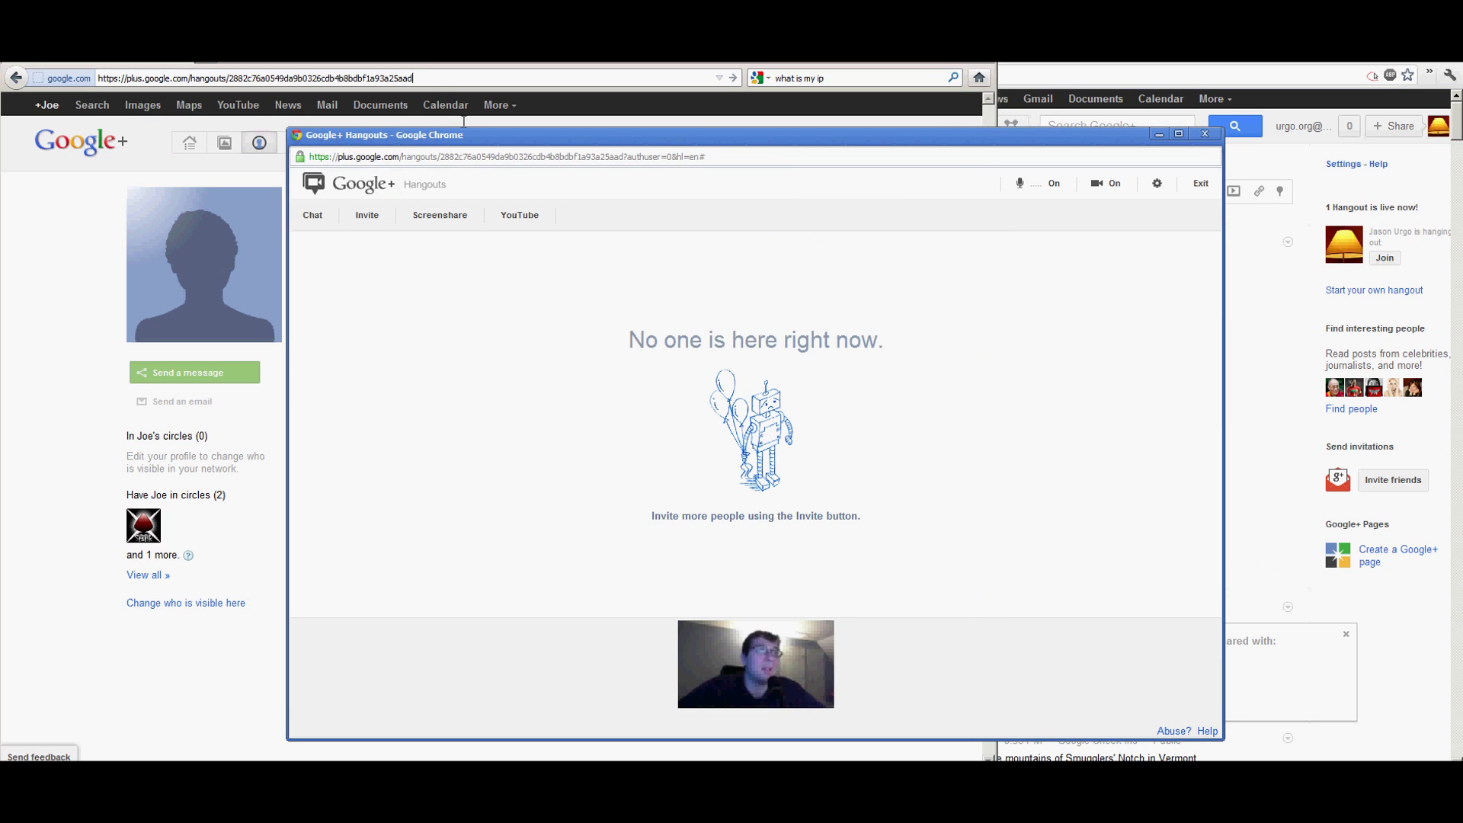
Load the pasted hangout link in the guest's browser and move the host's window right.
{"action": "left_click", "coordinate": [431, 79]}
{"action": "key", "text": "Return"}
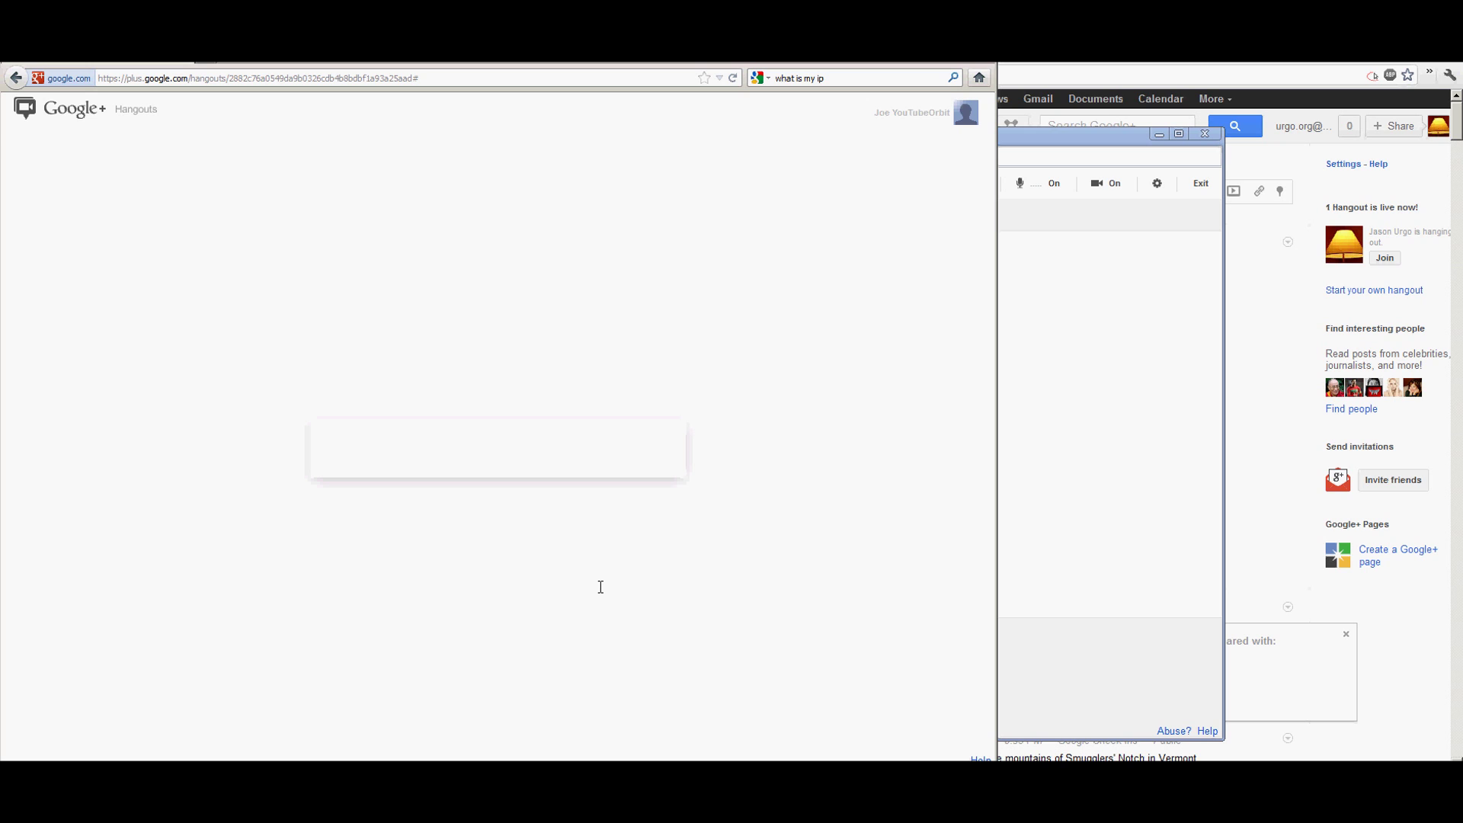
{"action": "left_click", "coordinate": [1144, 580]}
{"action": "left_click_drag", "start_coordinate": [510, 141], "coordinate": [1205, 131]}
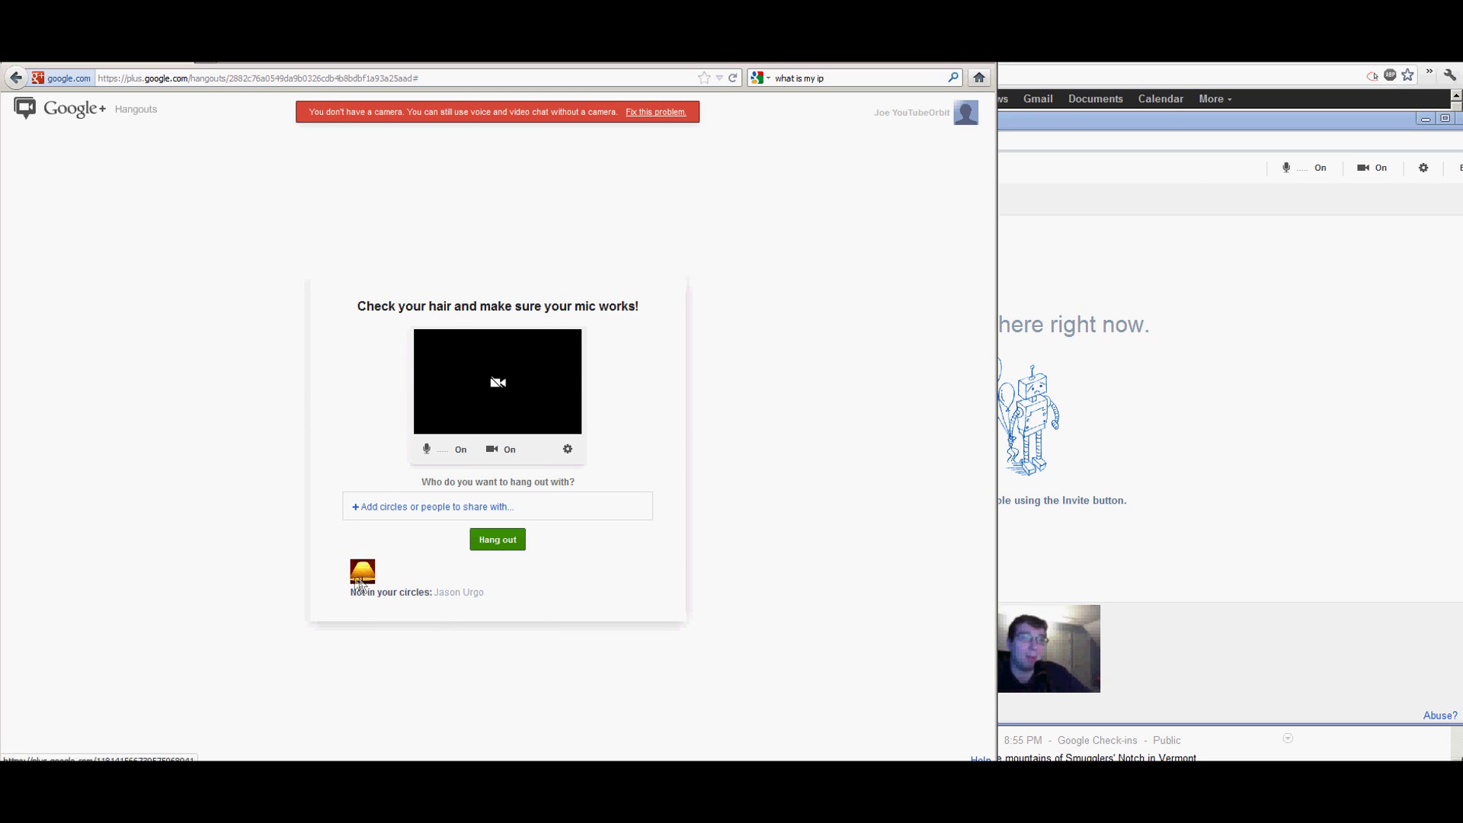
Join the hangout as the guest account and mute the host's microphone.
{"action": "left_click", "coordinate": [496, 541]}
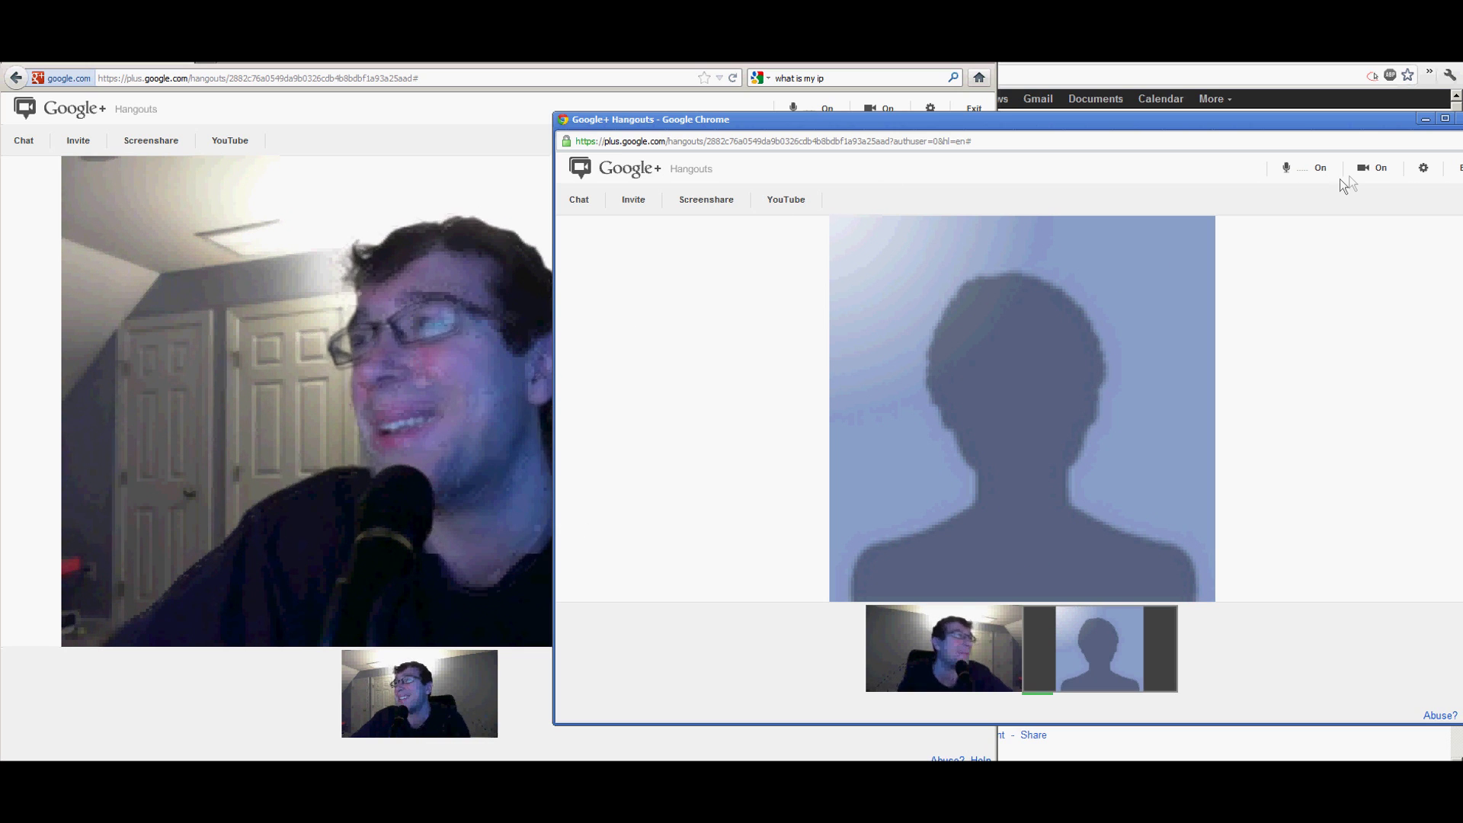
{"action": "left_click", "coordinate": [1304, 167]}
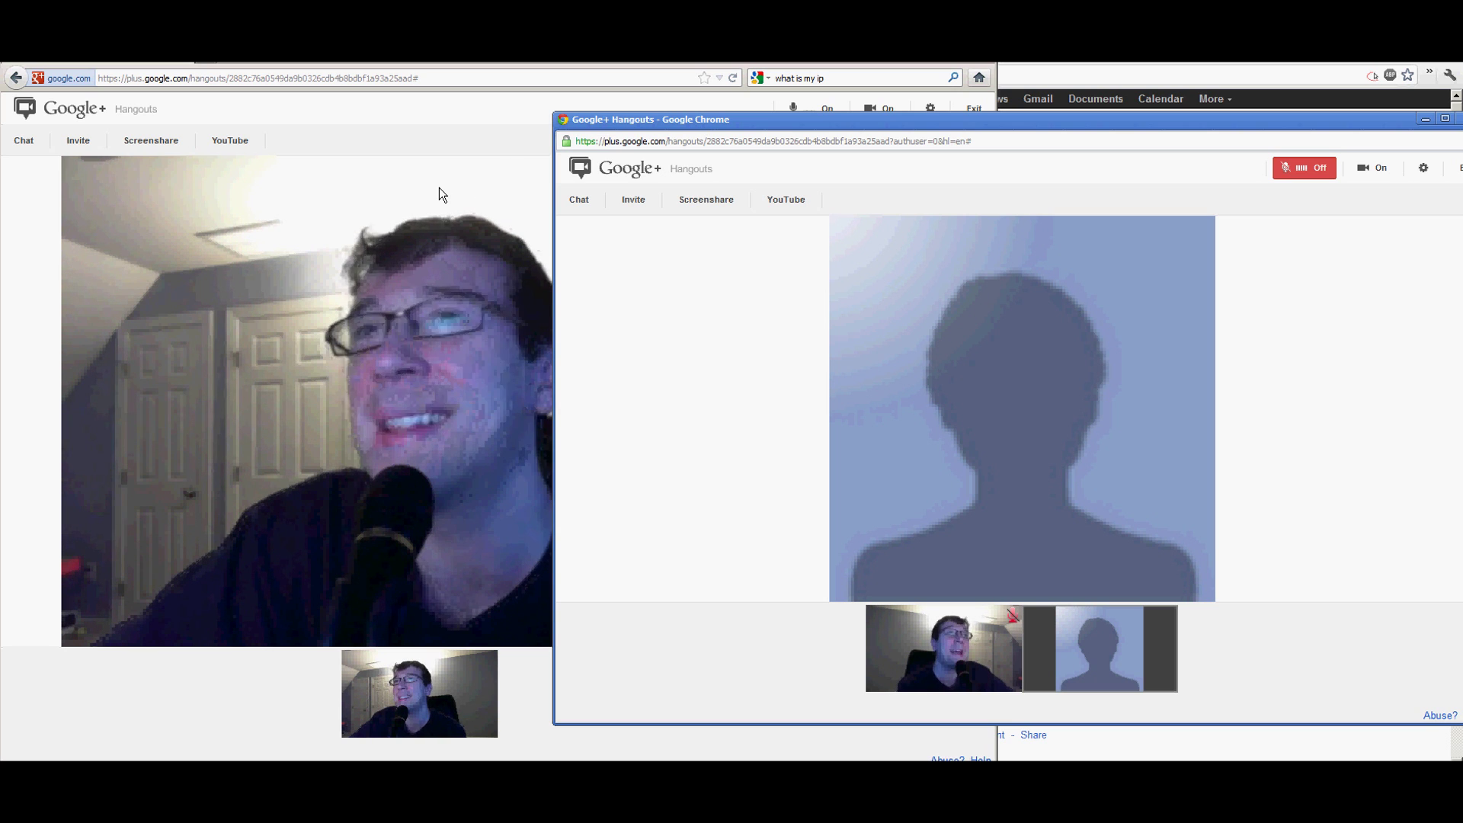
{"action": "left_click", "coordinate": [463, 188]}
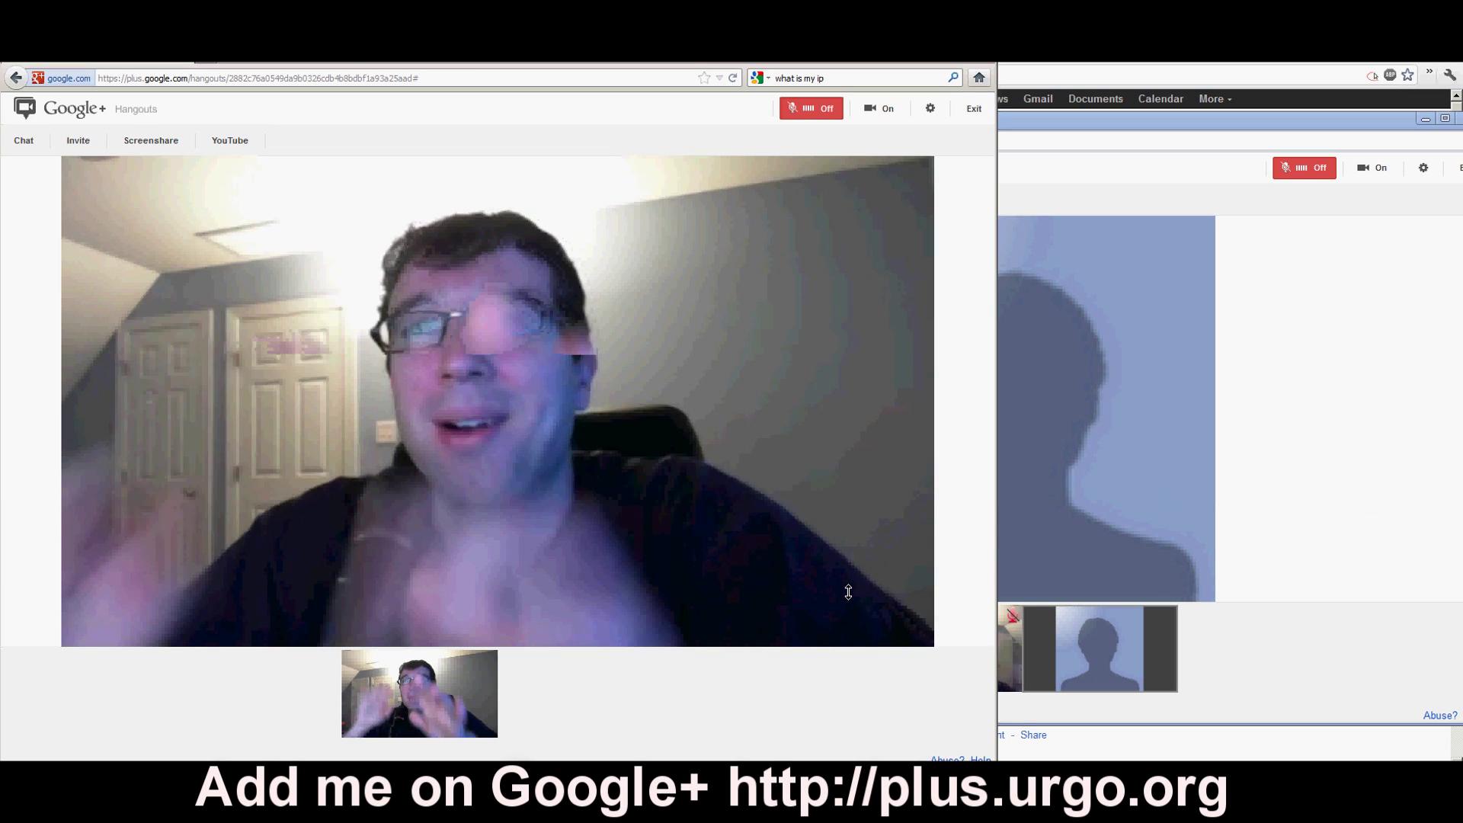
Switch between the two hangout windows and close the hangout page in one browser.
{"action": "left_click", "coordinate": [1155, 340]}
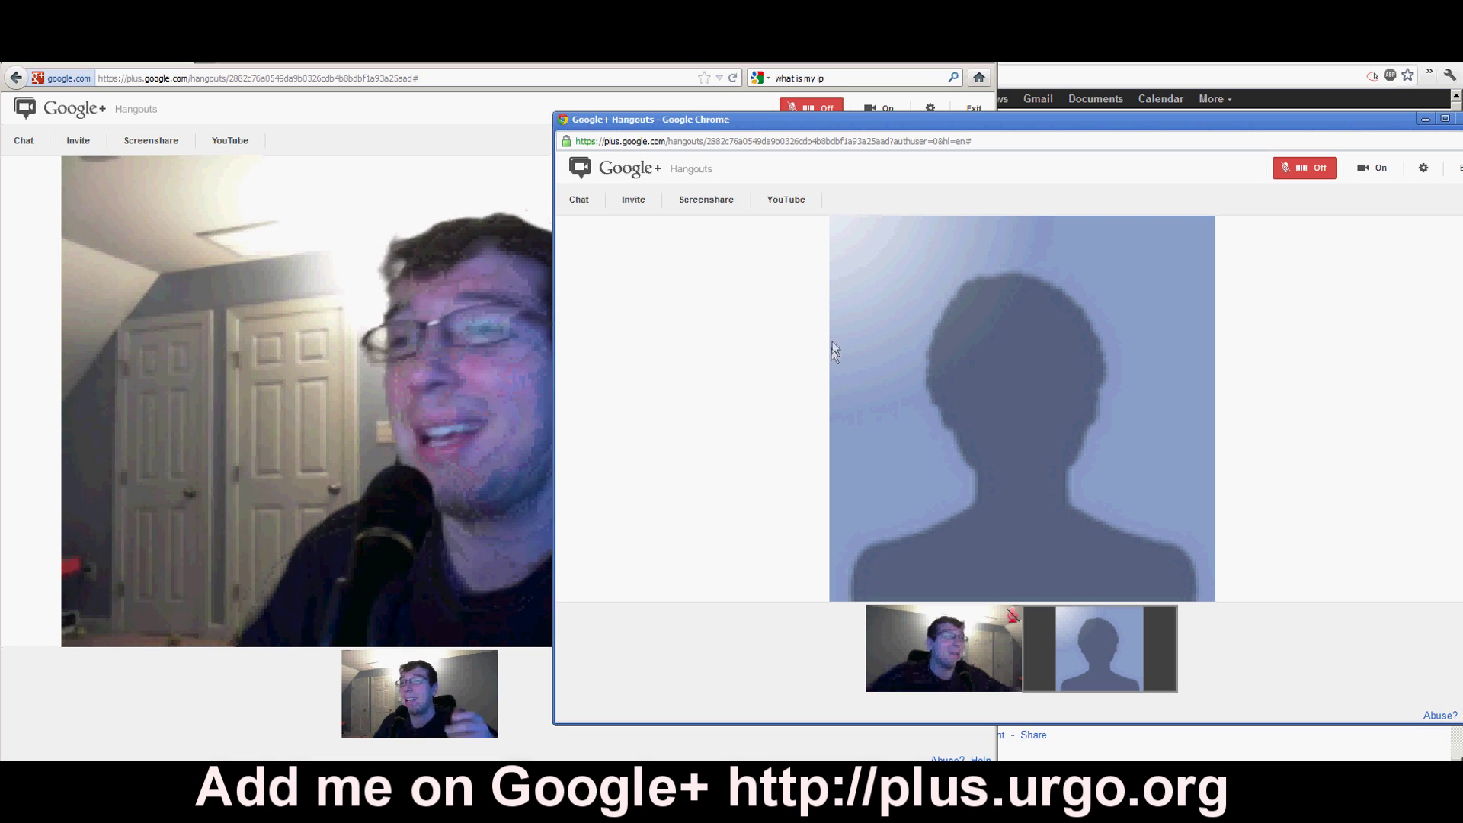
{"action": "left_click", "coordinate": [286, 63]}
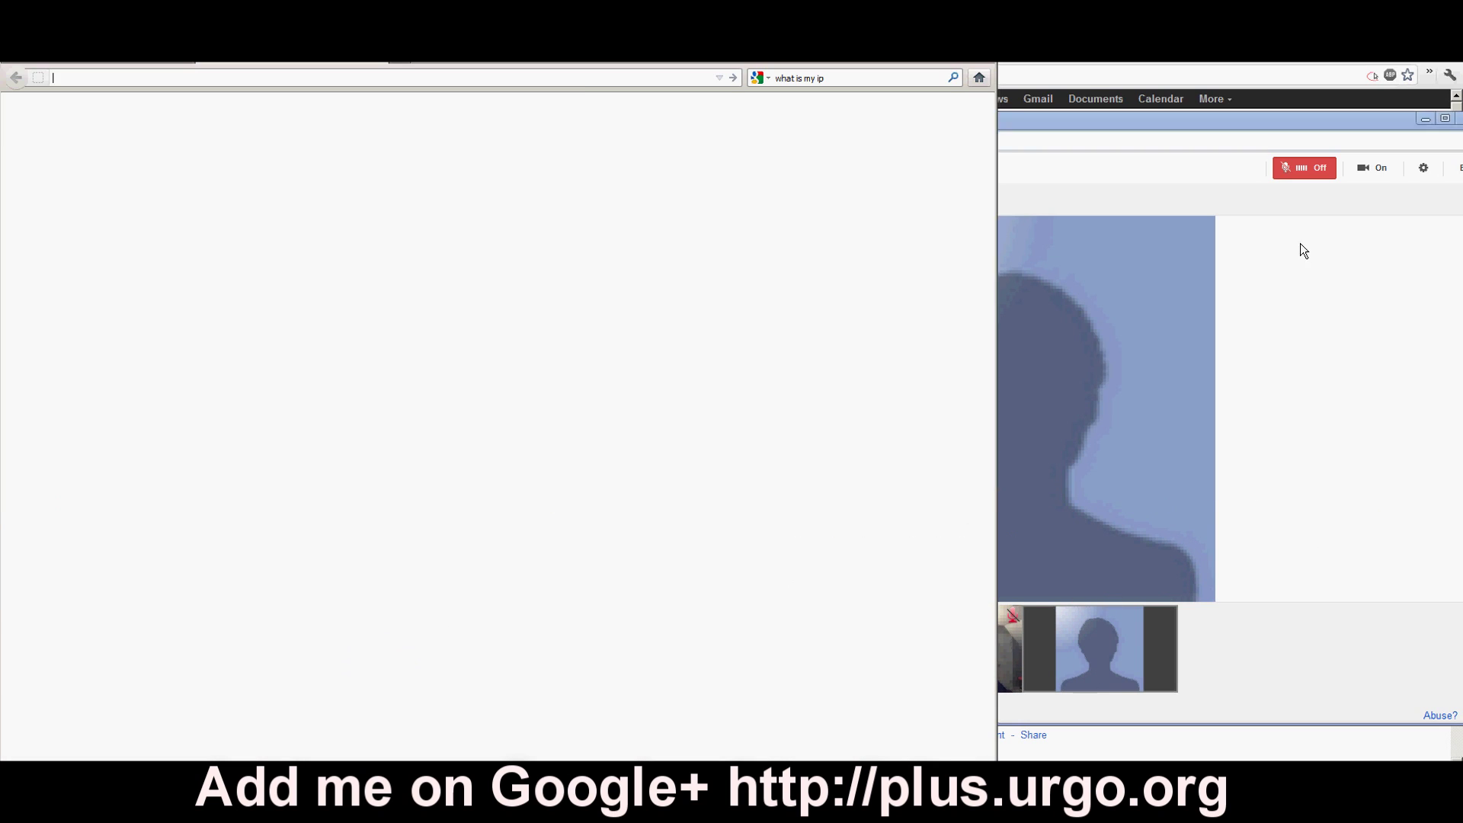
{"action": "left_click", "coordinate": [1300, 247]}
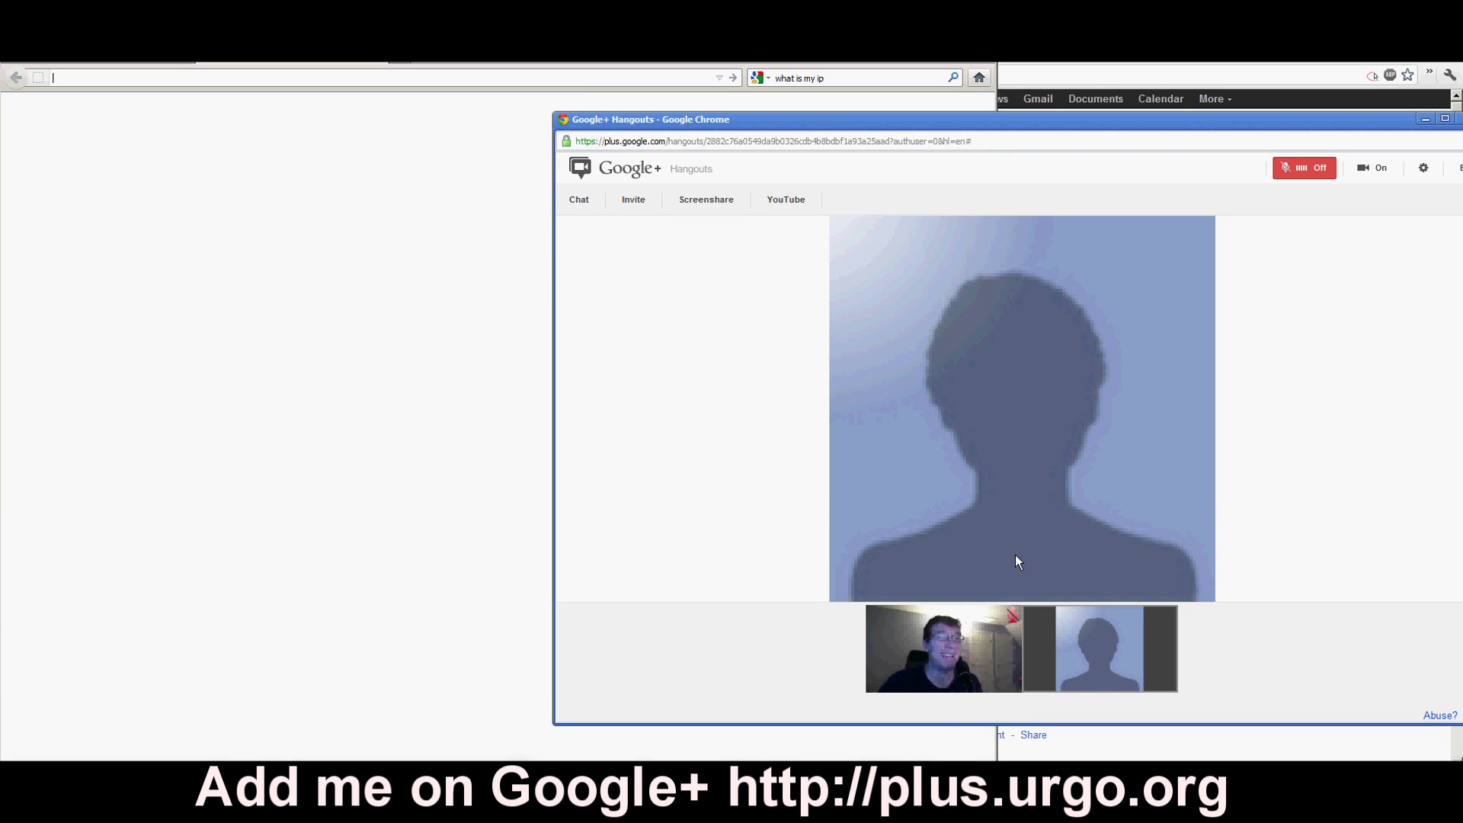